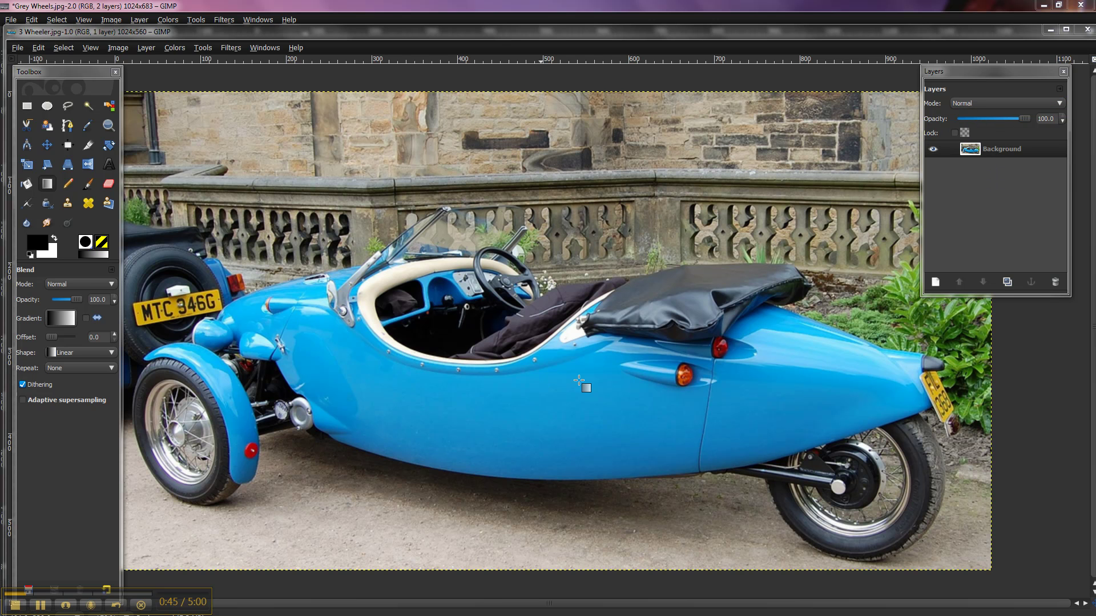
Create a transparent New Layer above Background and switch its blend mode to Hue
left_click(933, 281)
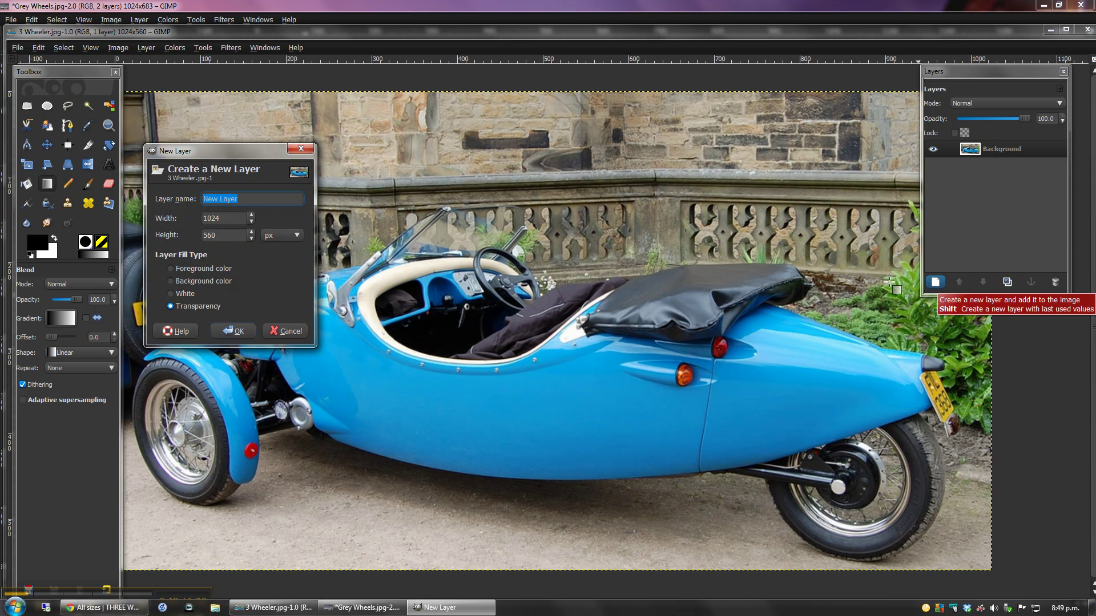
left_click(242, 331)
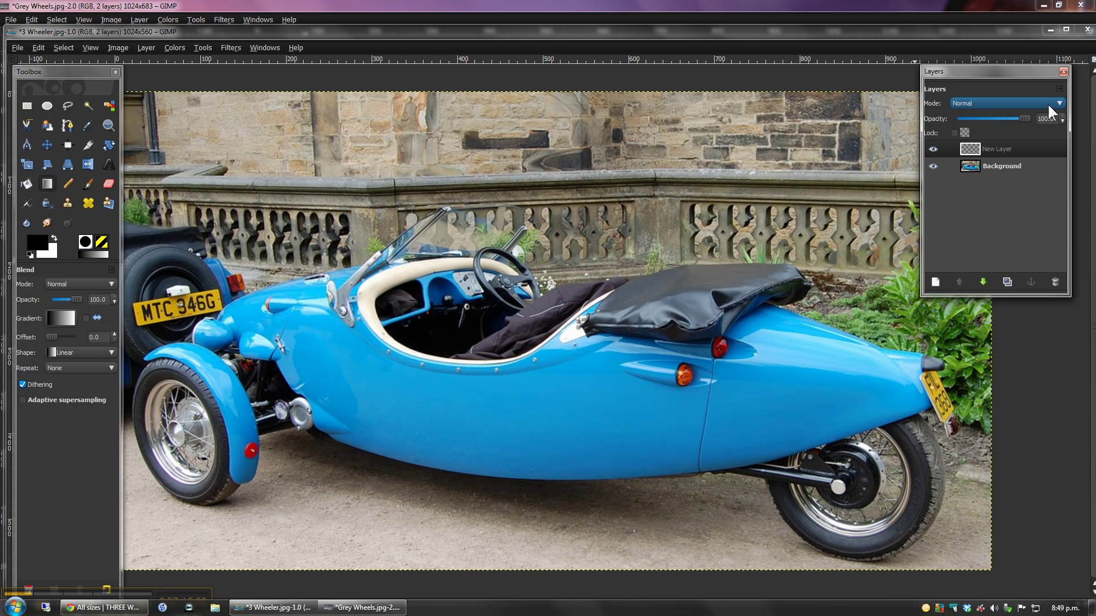
left_click(999, 149)
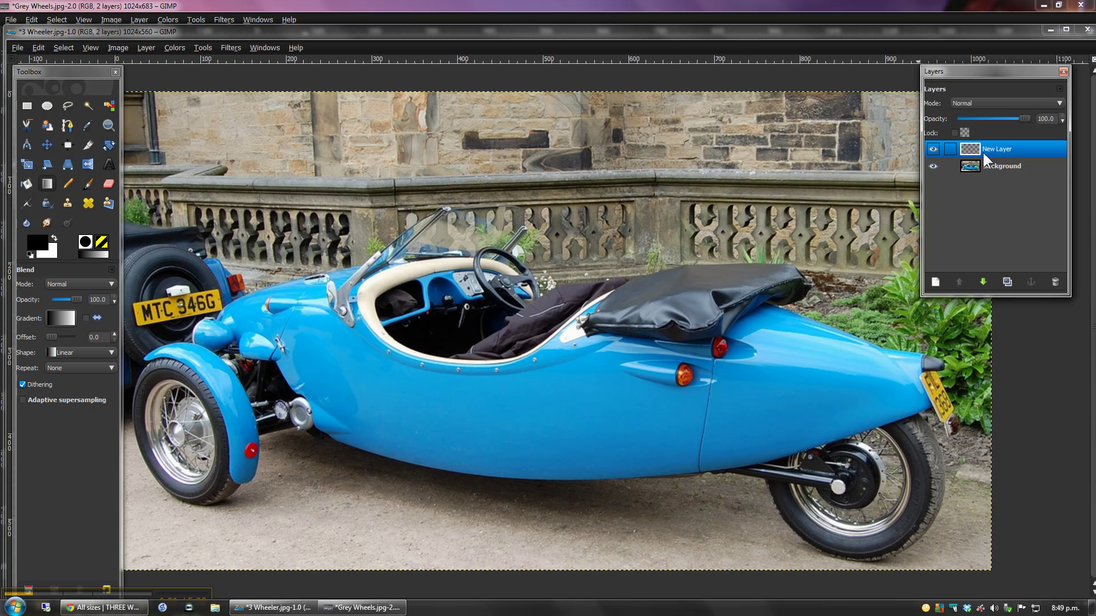
left_click(1056, 102)
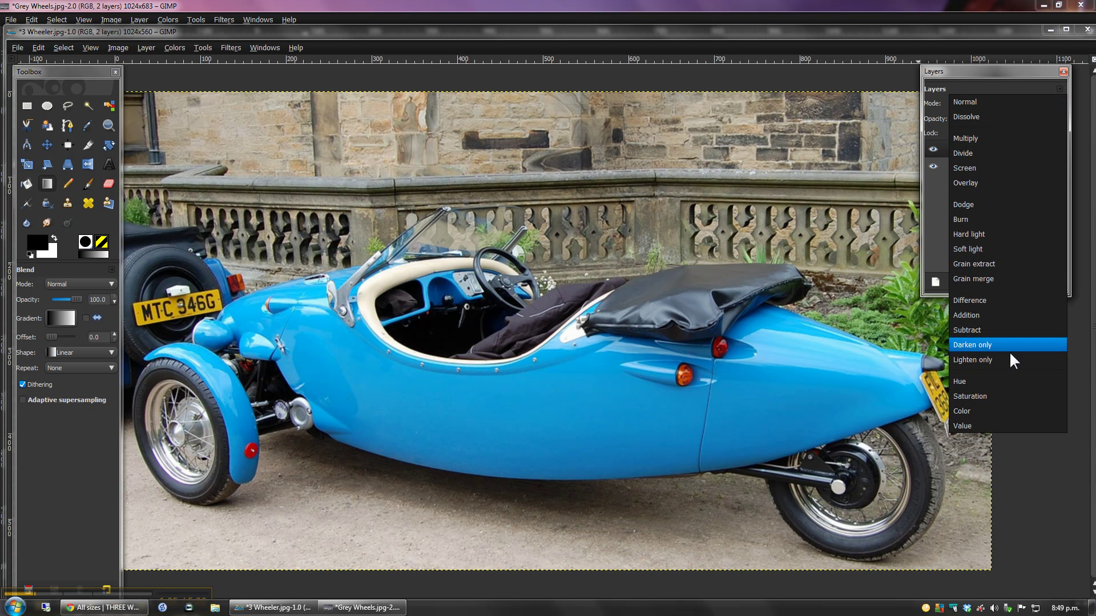
left_click(981, 379)
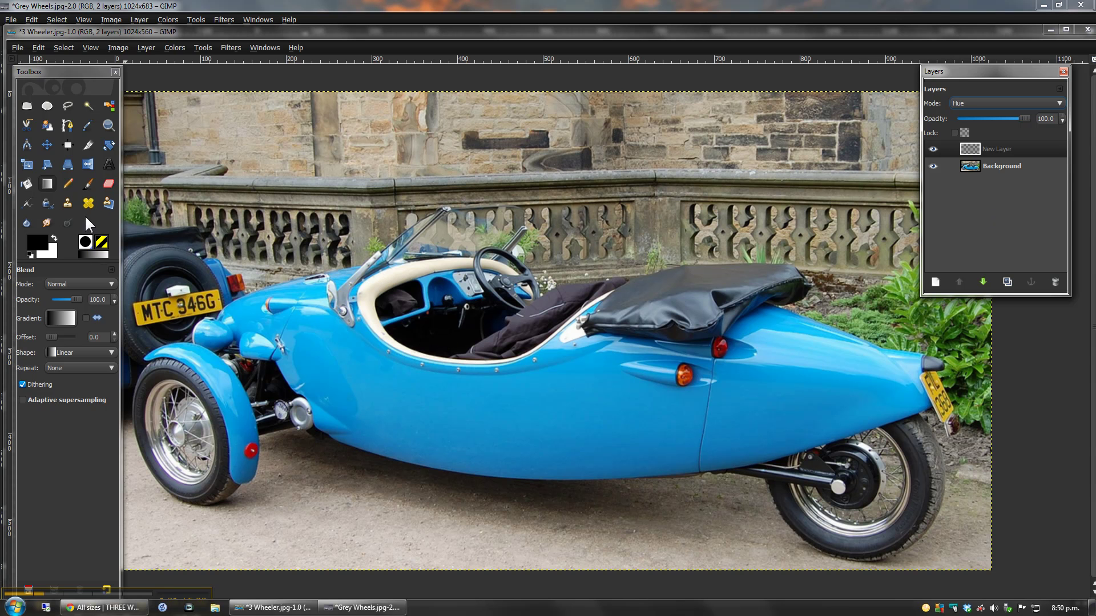
left_click(26, 183)
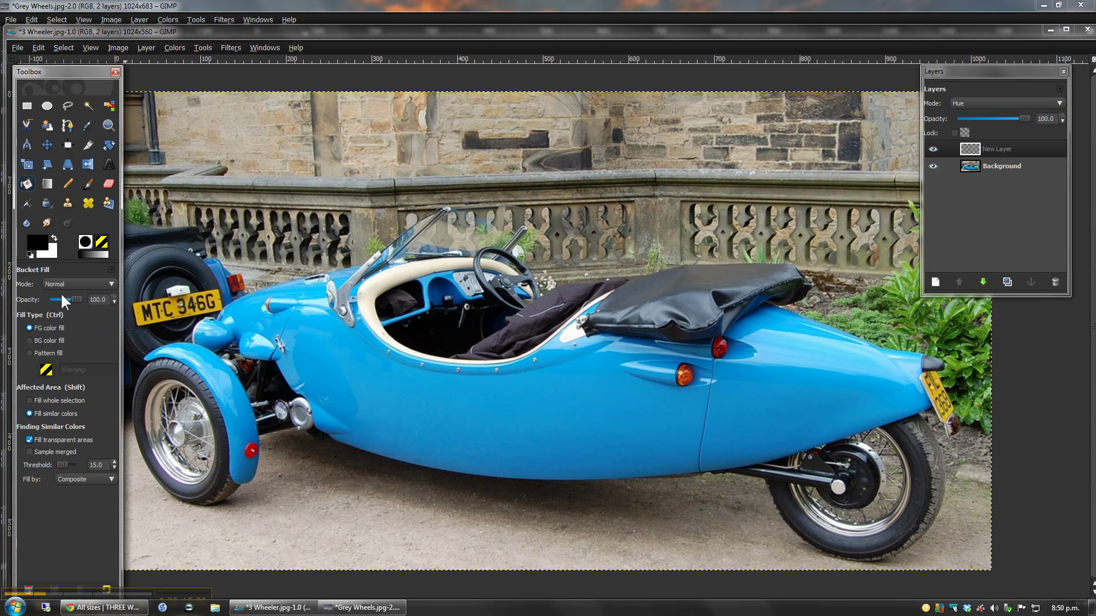
left_click(41, 241)
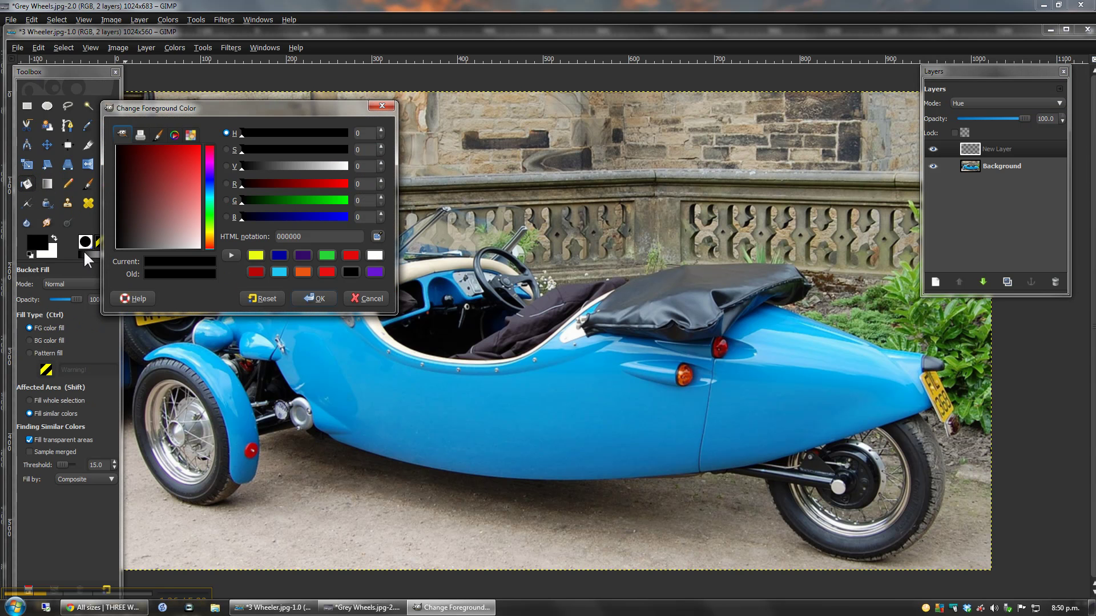
left_click(349, 255)
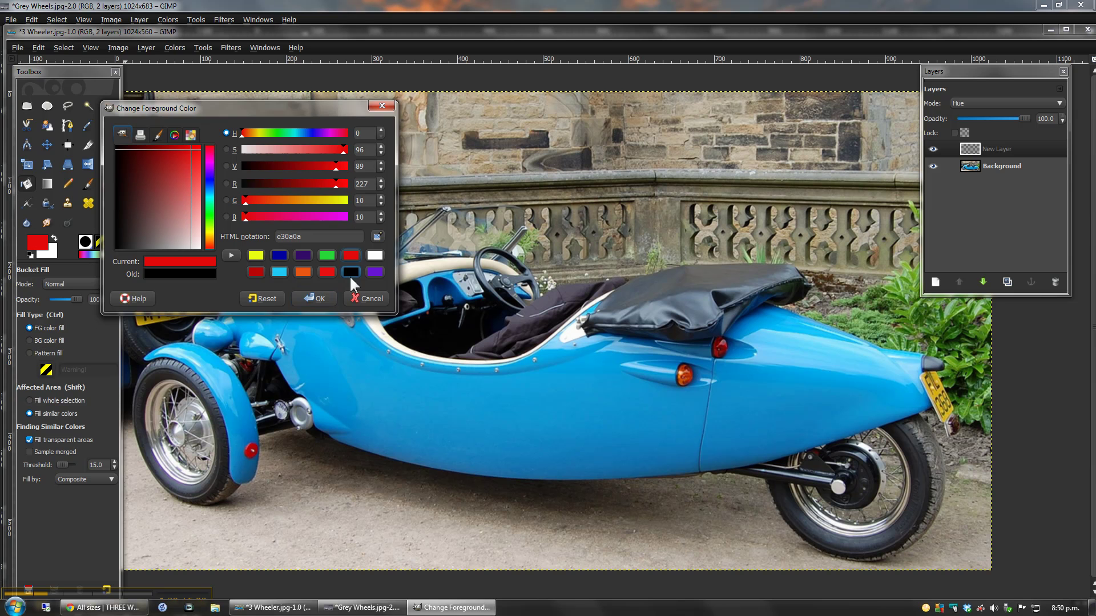
left_click(314, 298)
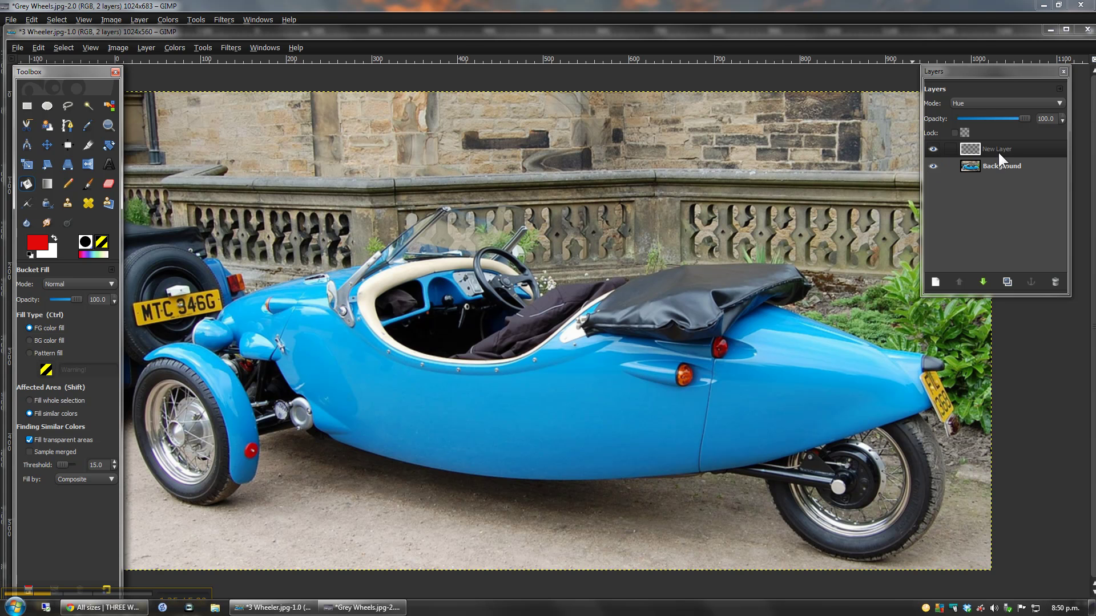
left_click(750, 210)
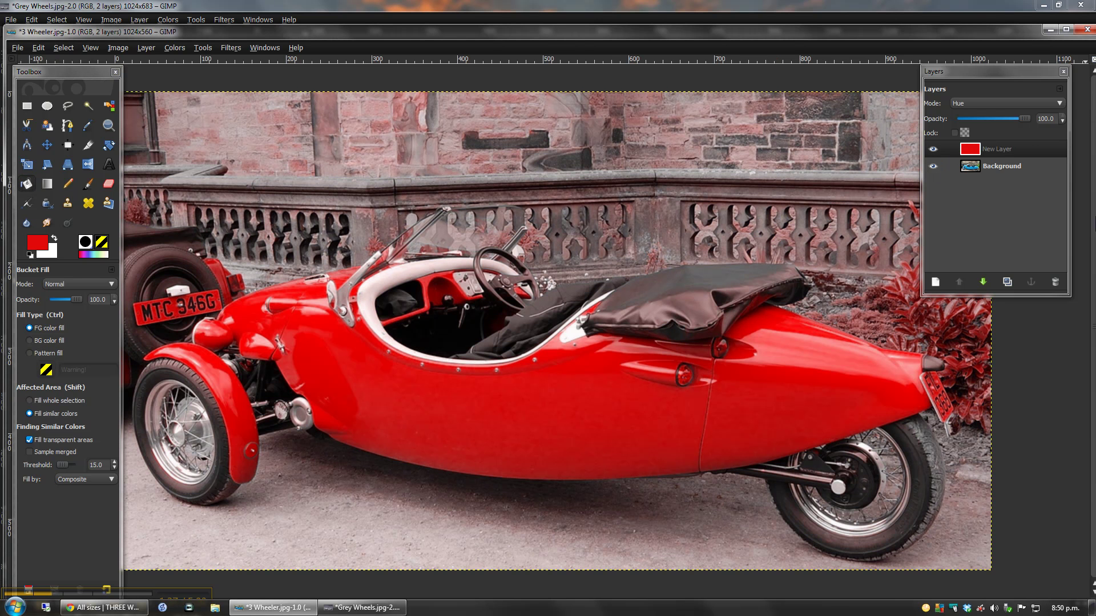
left_click(37, 243)
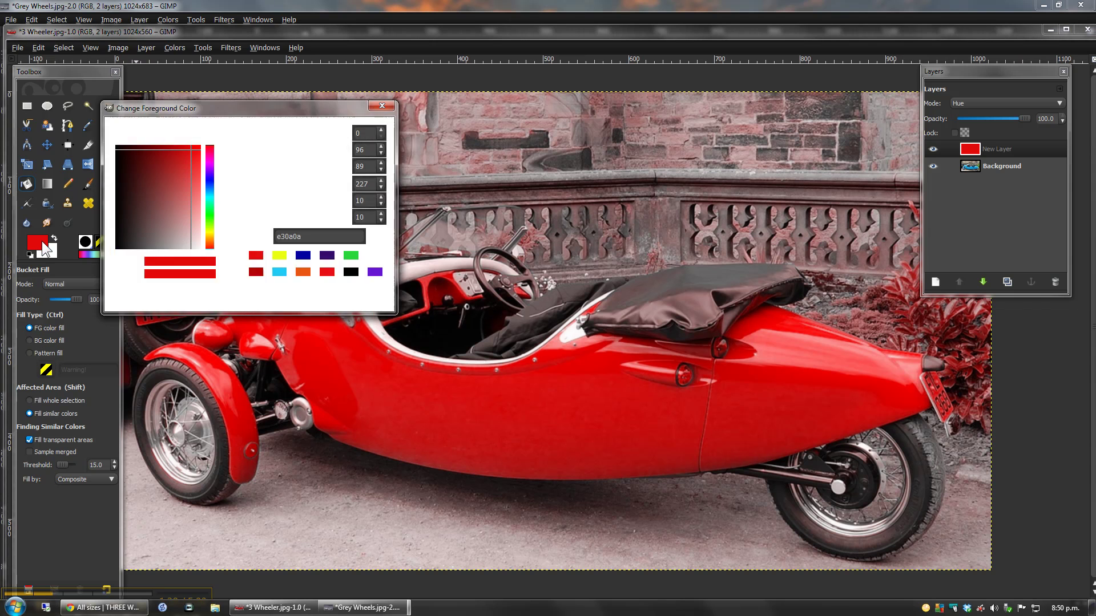
left_click(279, 271)
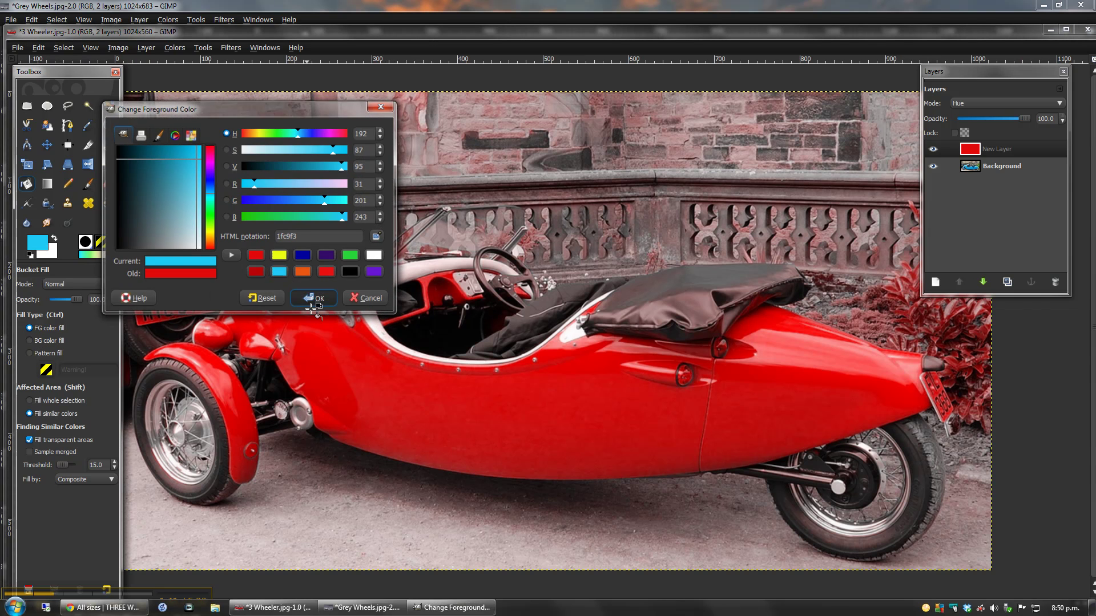
left_click(315, 299)
left_click(962, 345)
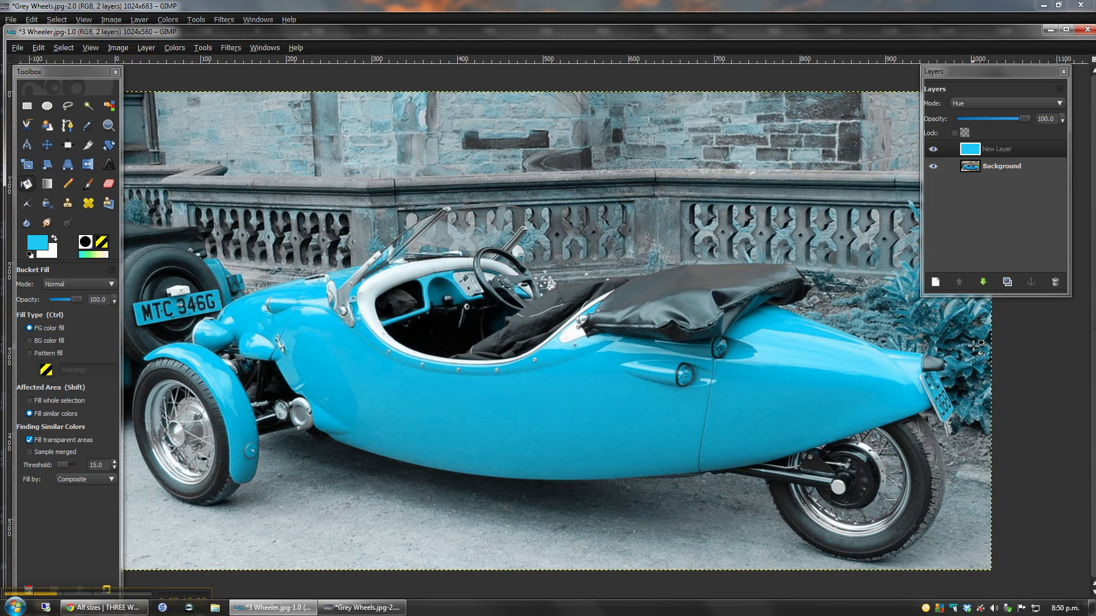
key("ctrl+z")
key("ctrl+z")
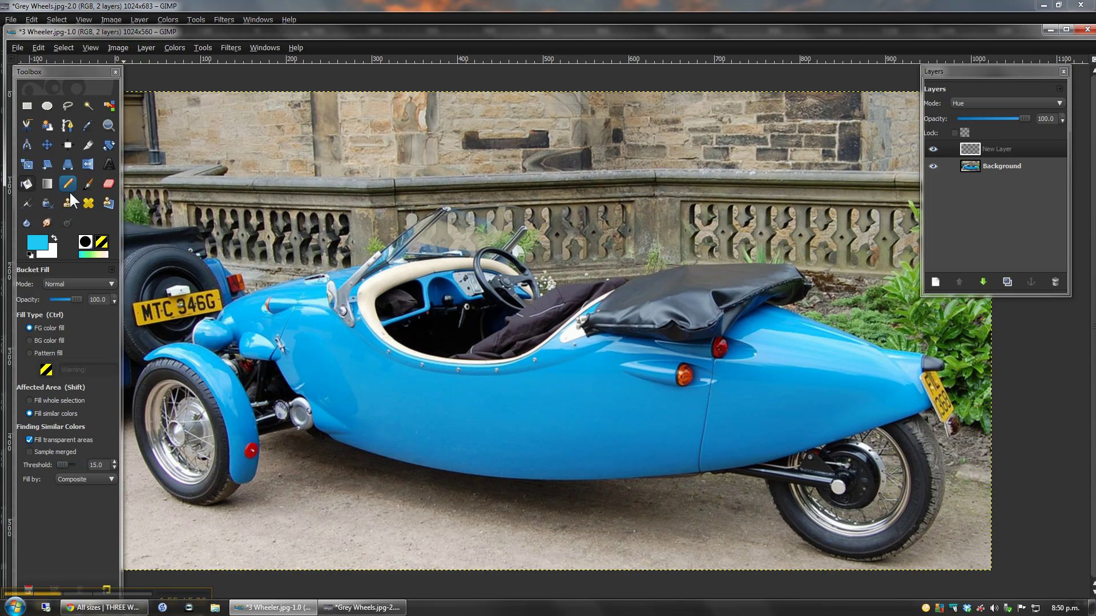
Pick the Paintbrush with the Circle (19) brush at scale 3.16
left_click(87, 182)
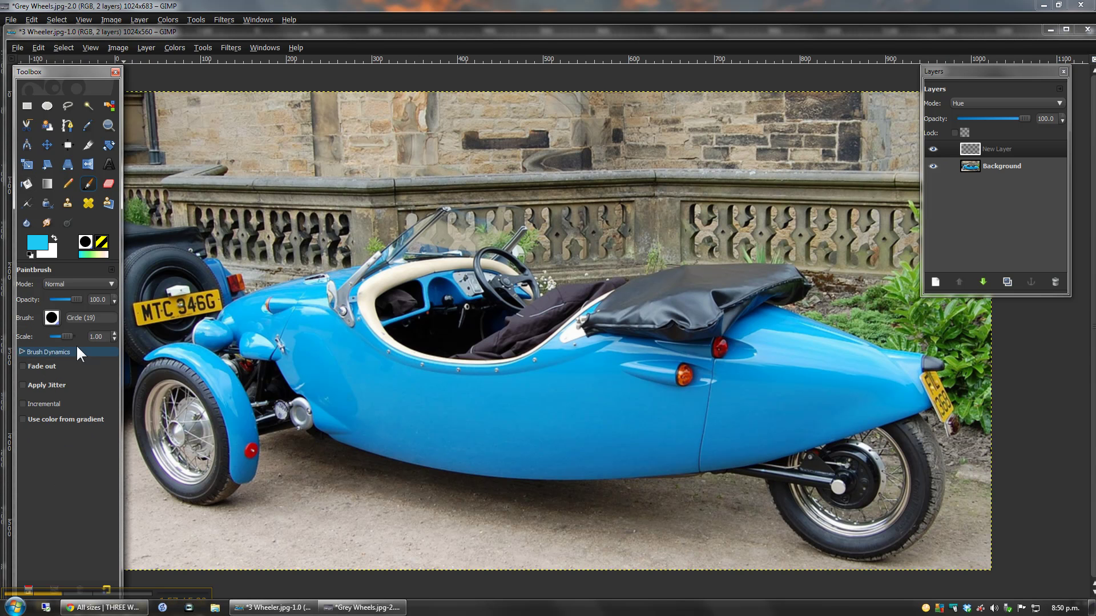
left_click(52, 318)
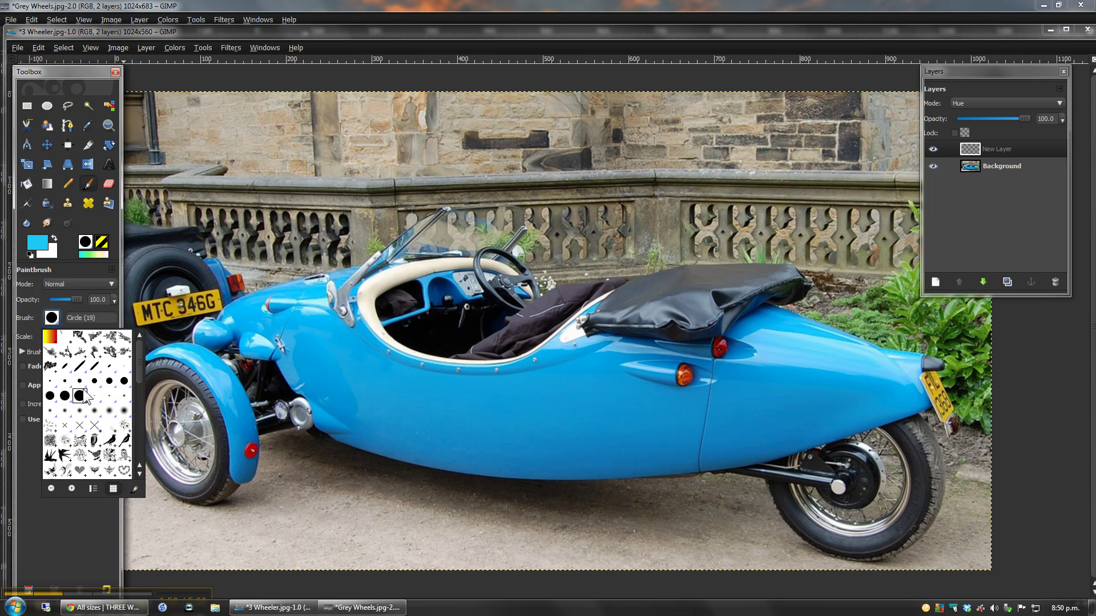
left_click(27, 457)
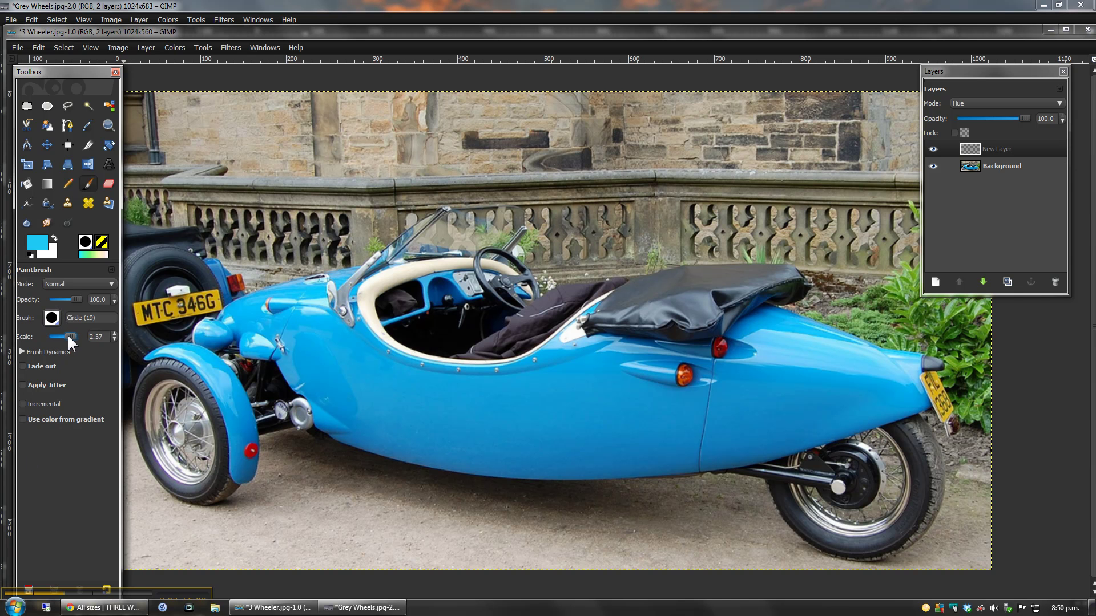
left_click_drag(67, 334, 71, 334)
Set the foreground colour to red ea1111
left_click(37, 242)
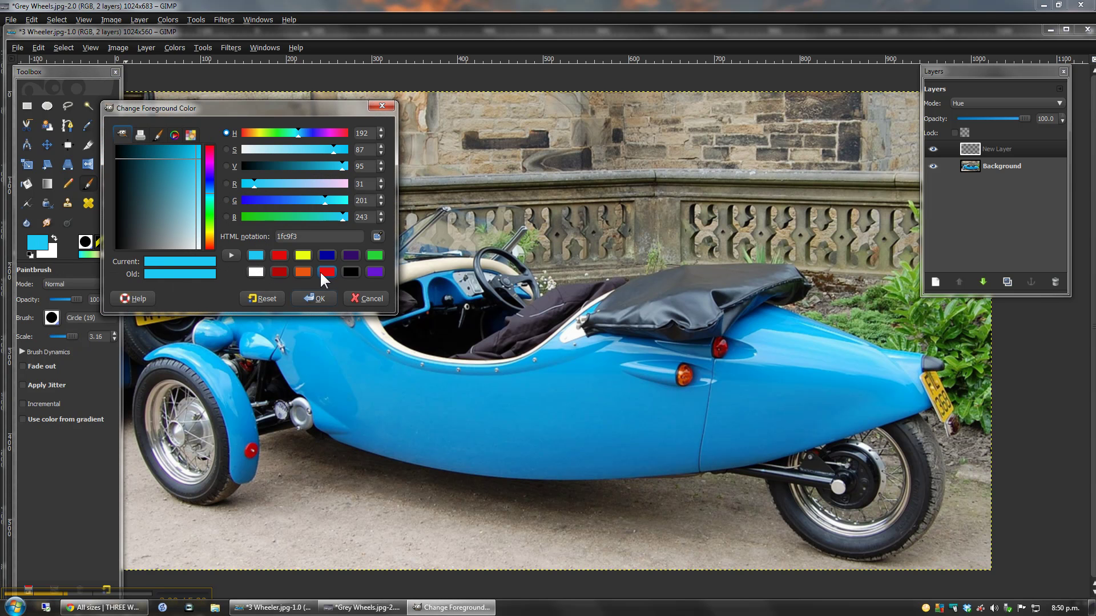
left_click(327, 272)
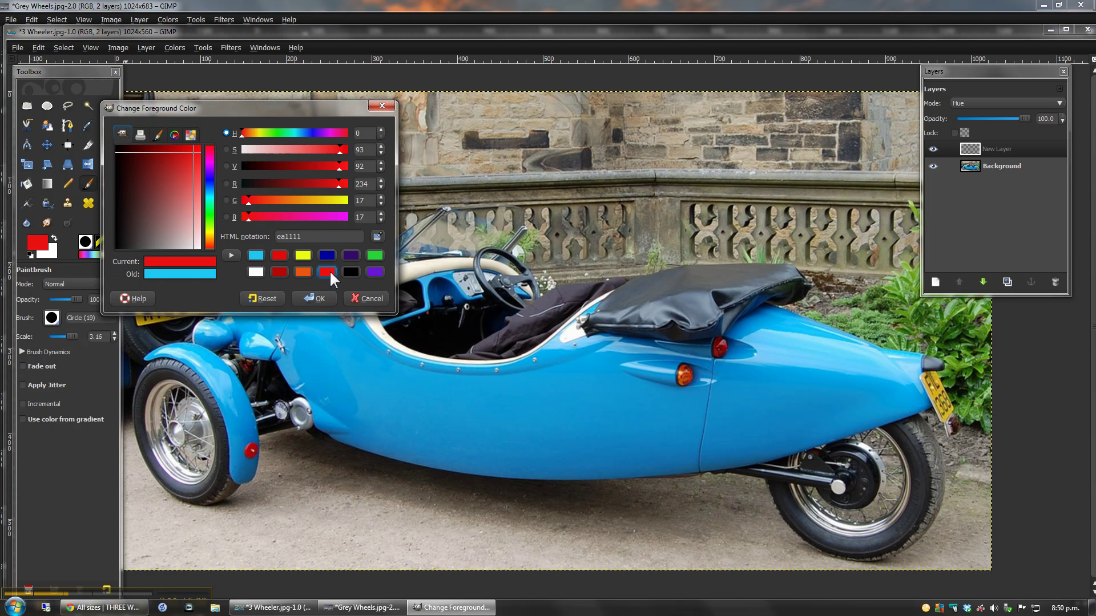
left_click(316, 298)
Paint red over the rear body, windscreen panel and blue side, with one straight Shift-stroke
mouse_move(790, 431)
left_mouse_down()
mouse_move(912, 406)
mouse_move(901, 350)
mouse_move(854, 364)
mouse_move(763, 326)
mouse_move(727, 356)
mouse_move(848, 394)
mouse_move(845, 413)
mouse_move(719, 464)
mouse_move(586, 476)
mouse_move(424, 470)
mouse_move(364, 446)
mouse_move(279, 358)
mouse_move(230, 334)
mouse_move(156, 352)
mouse_move(233, 383)
mouse_move(248, 471)
mouse_move(262, 306)
mouse_move(290, 307)
mouse_move(346, 277)
mouse_move(402, 269)
mouse_move(361, 289)
mouse_move(306, 339)
mouse_move(339, 412)
mouse_move(406, 433)
mouse_move(686, 441)
mouse_move(798, 415)
mouse_move(815, 391)
left_mouse_up()
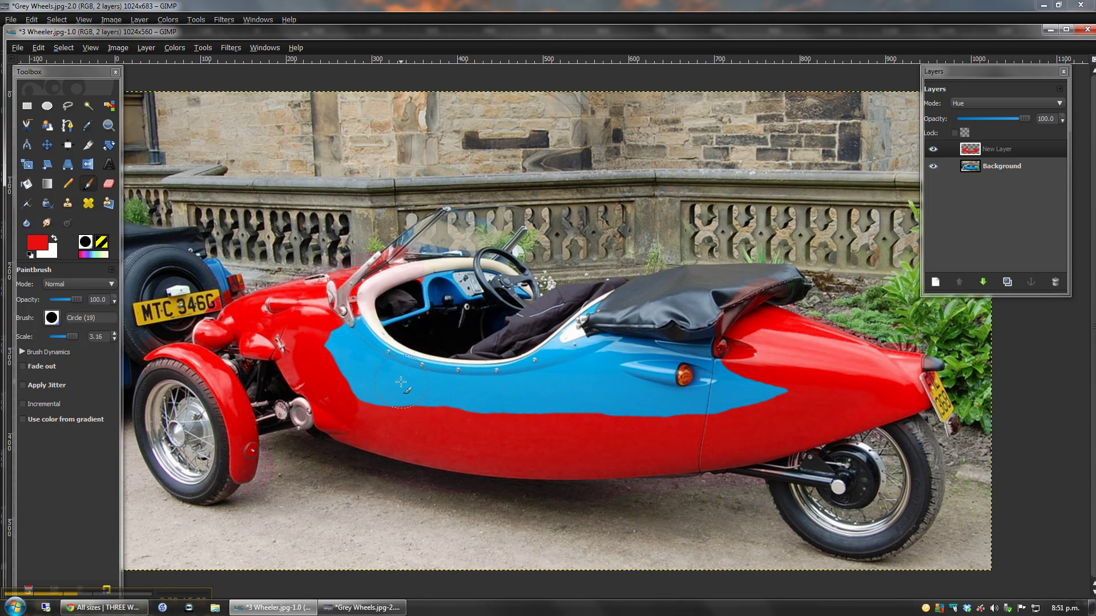
left_click_drag(343, 337, 344, 337)
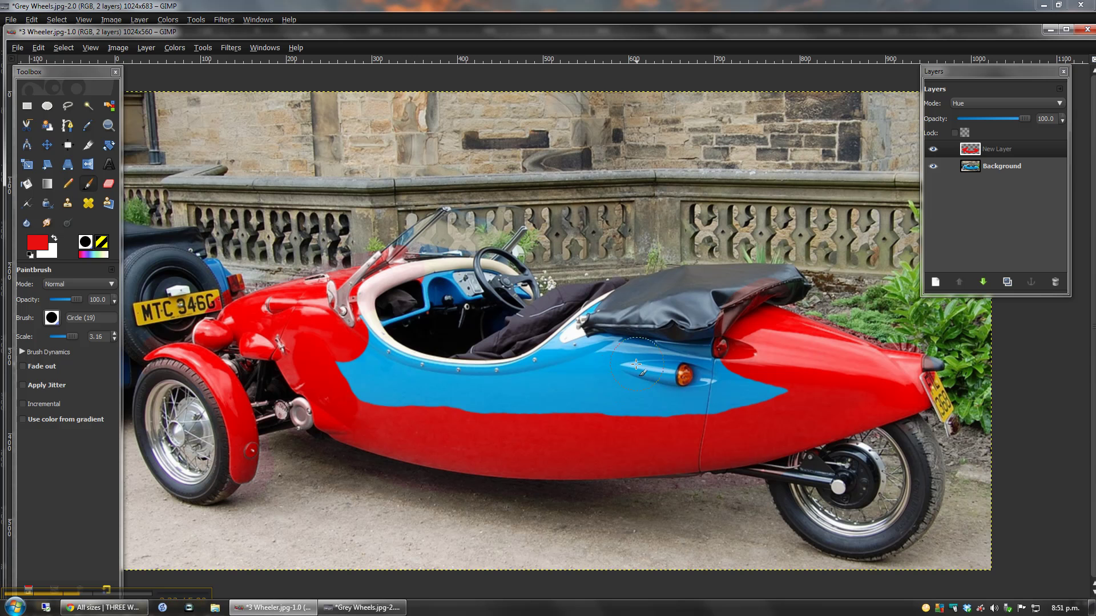
key("shift")
left_click(453, 398, "shift")
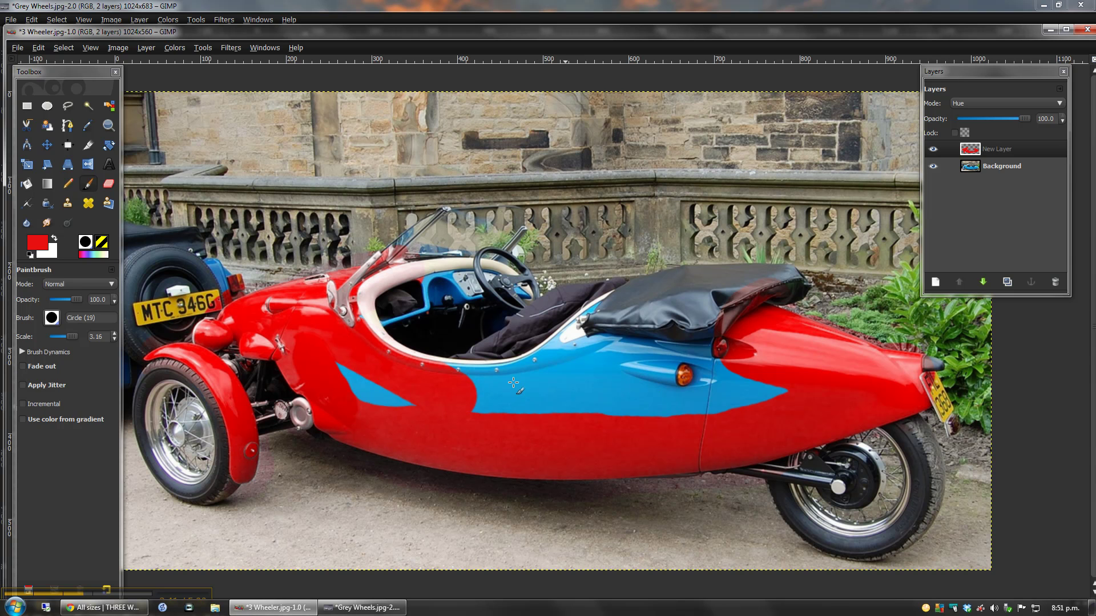
left_click(212, 137)
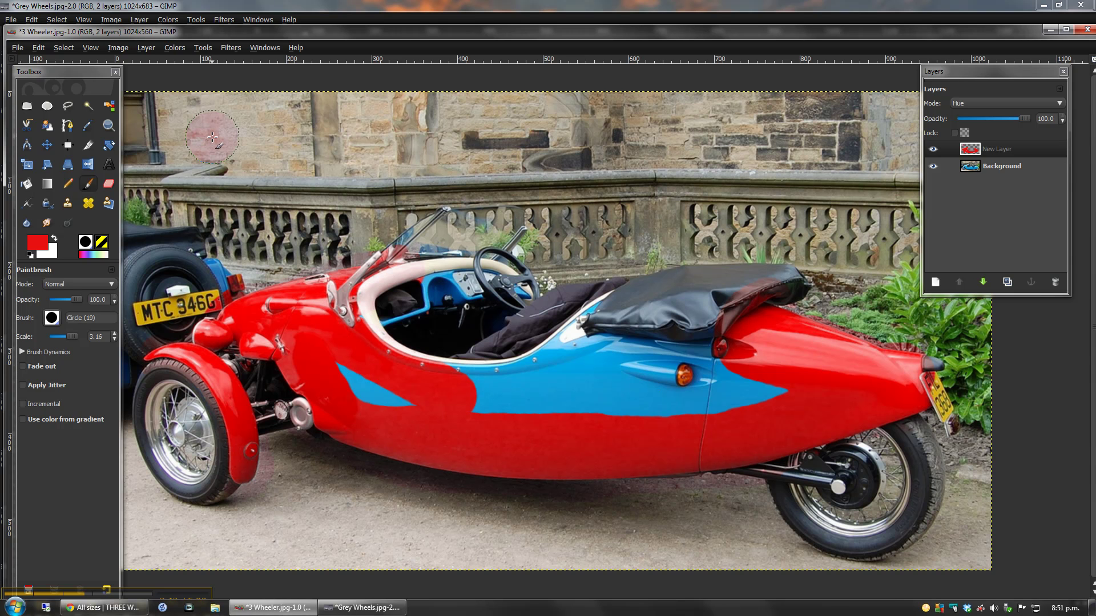
Undo the stray wall tint, then paint the blue side wedge and dashboard red
left_click(698, 122, "shift")
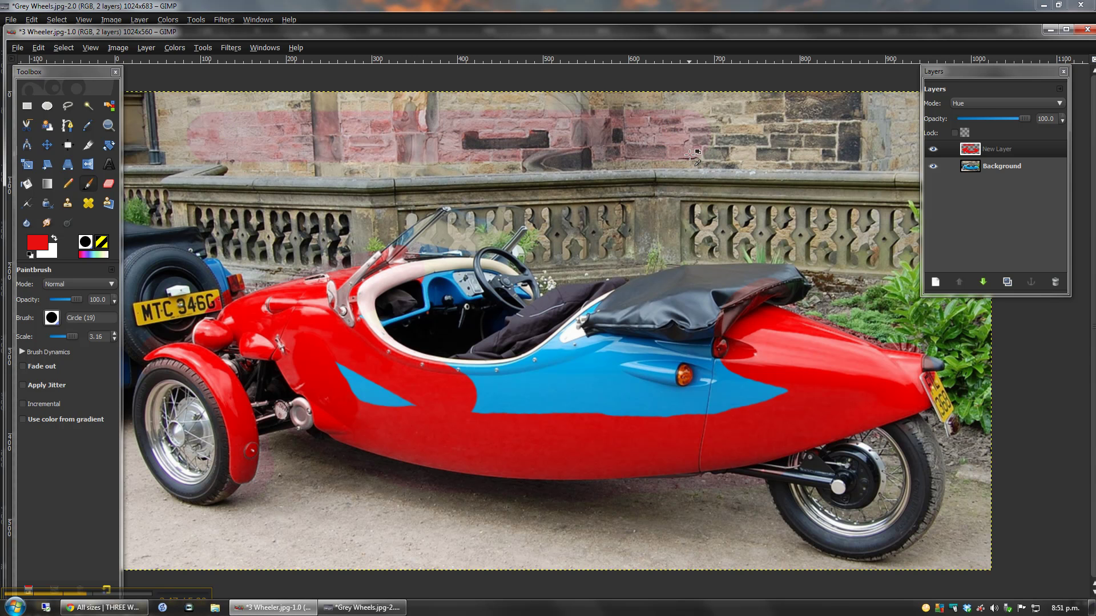
key("ctrl+z")
key("ctrl+z")
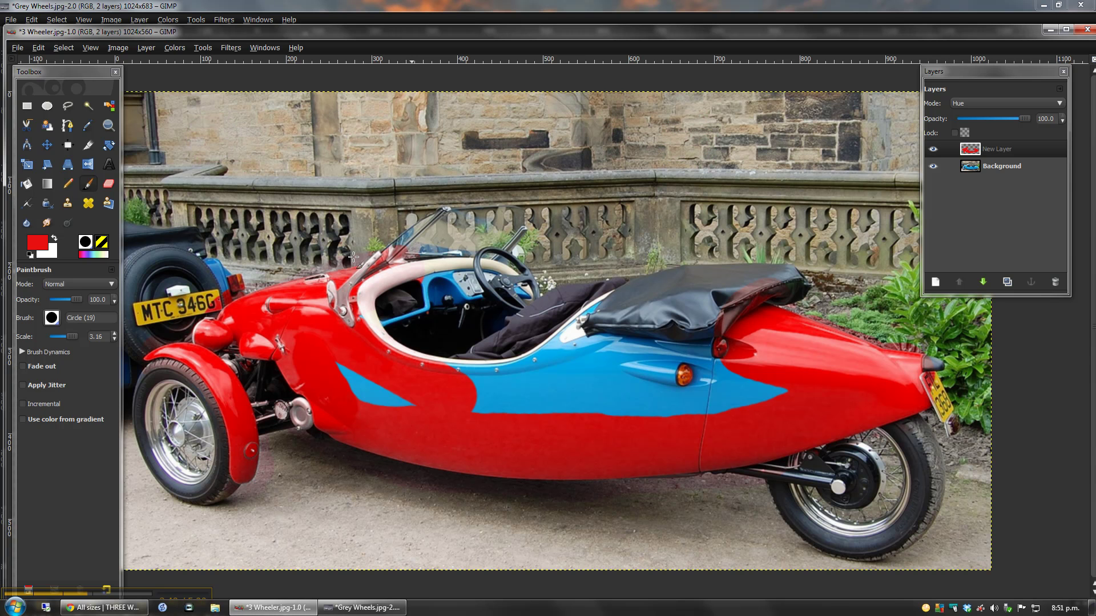
mouse_move(341, 371)
left_mouse_down()
mouse_move(387, 398)
mouse_move(489, 407)
mouse_move(453, 386)
mouse_move(522, 383)
mouse_move(556, 368)
mouse_move(611, 309)
mouse_move(581, 373)
mouse_move(523, 419)
mouse_move(750, 413)
mouse_move(806, 382)
mouse_move(727, 371)
mouse_move(704, 353)
mouse_move(628, 370)
mouse_move(621, 392)
mouse_move(680, 387)
mouse_move(632, 339)
mouse_move(632, 316)
mouse_move(694, 327)
mouse_move(704, 359)
mouse_move(645, 374)
left_mouse_up()
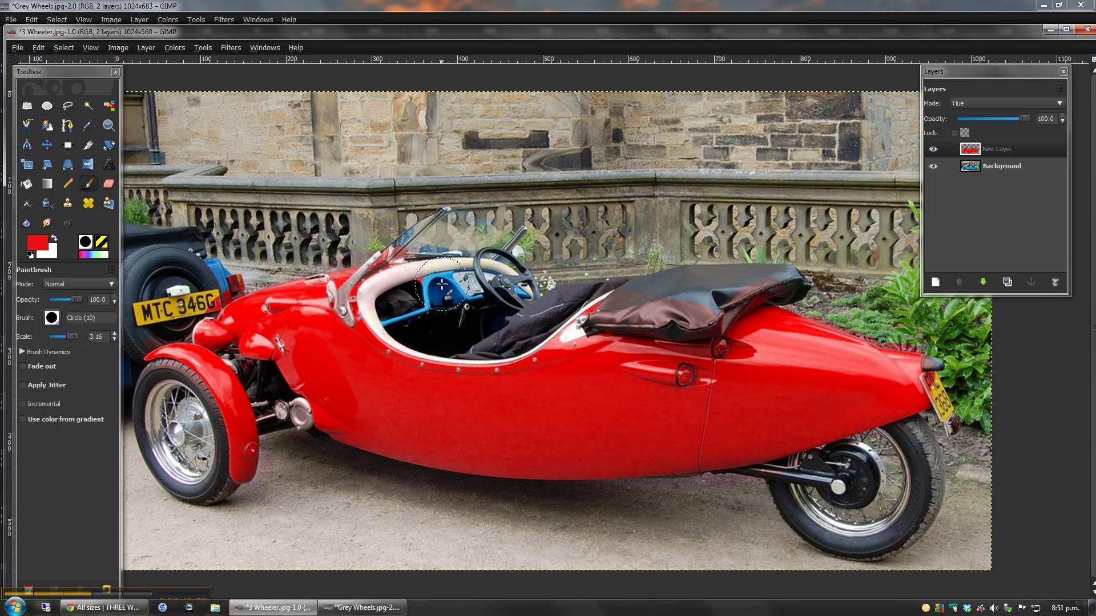
mouse_move(397, 321)
left_mouse_down()
mouse_move(465, 289)
mouse_move(517, 303)
mouse_move(508, 297)
left_mouse_up()
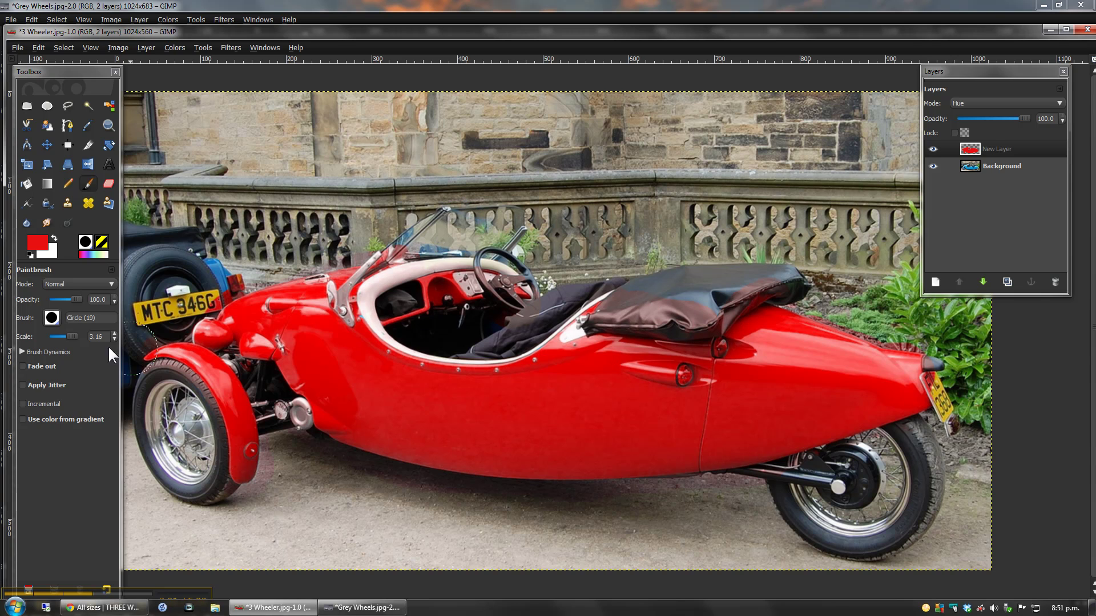
Zoom in and erase the spilled red around the number plate edge
key("3")
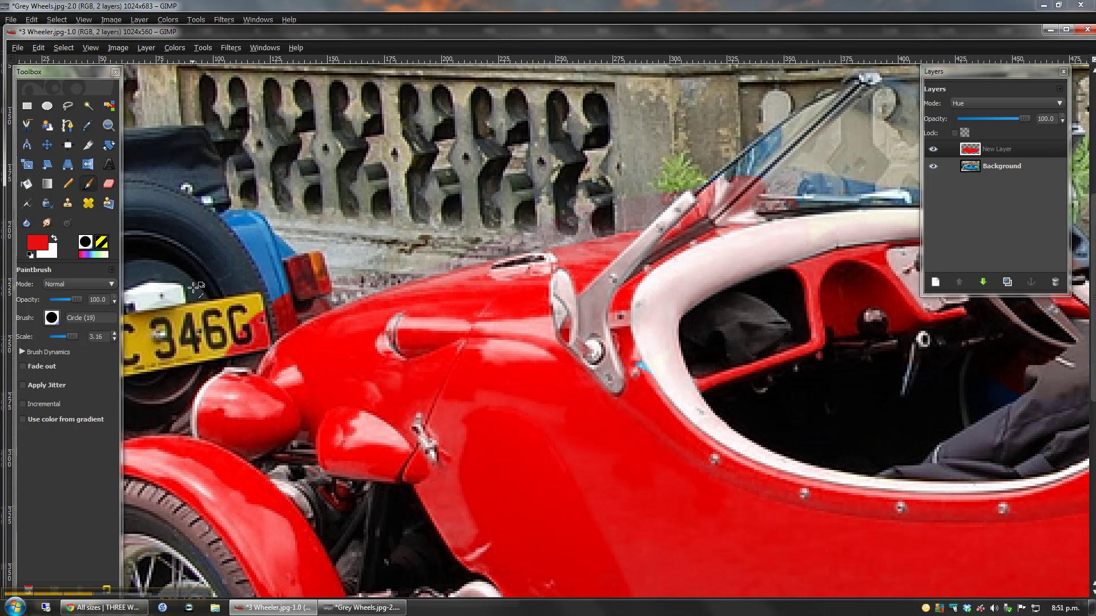
left_click(113, 188)
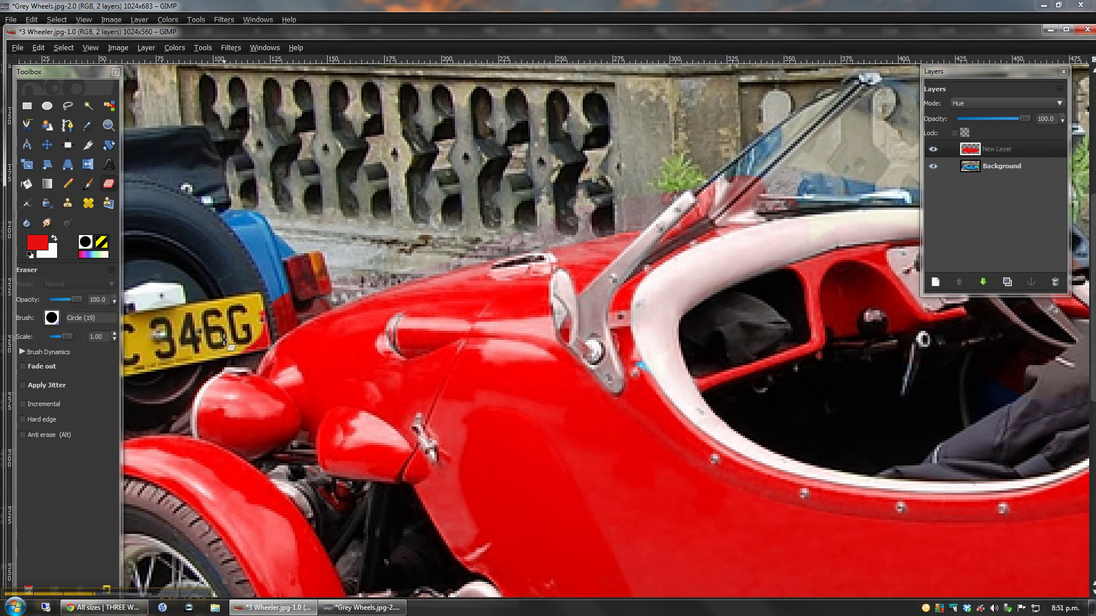
mouse_move(223, 340)
left_mouse_down()
mouse_move(251, 342)
mouse_move(307, 293)
left_mouse_up()
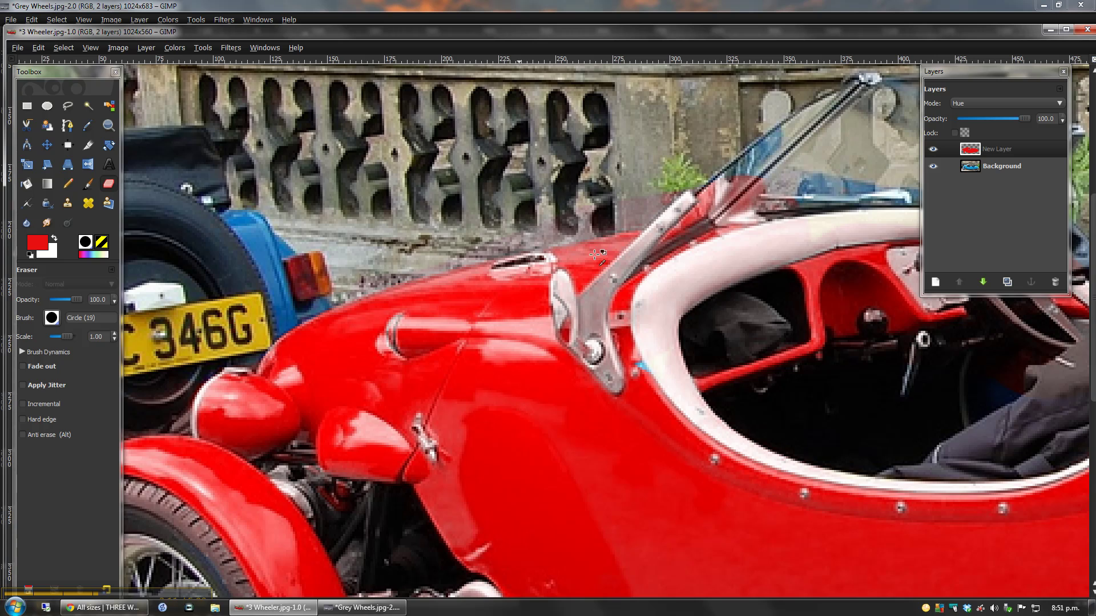
scroll(793, 300, "down", 2, "ctrl")
Erase the tint from the black tonneau cover and hide the Background layer
scroll(867, 422, "down", 2, "ctrl")
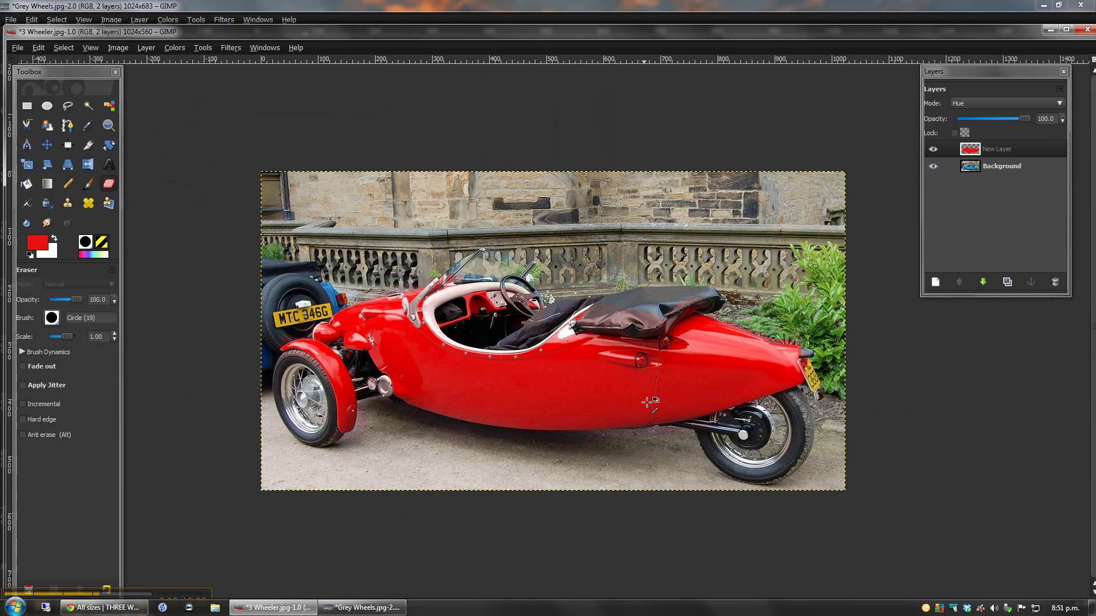
scroll(724, 359, "up", 1, "ctrl")
mouse_move(666, 304)
left_mouse_down()
mouse_move(557, 301)
mouse_move(612, 309)
mouse_move(596, 325)
mouse_move(668, 322)
mouse_move(718, 305)
mouse_move(685, 333)
mouse_move(690, 304)
mouse_move(659, 291)
left_mouse_up()
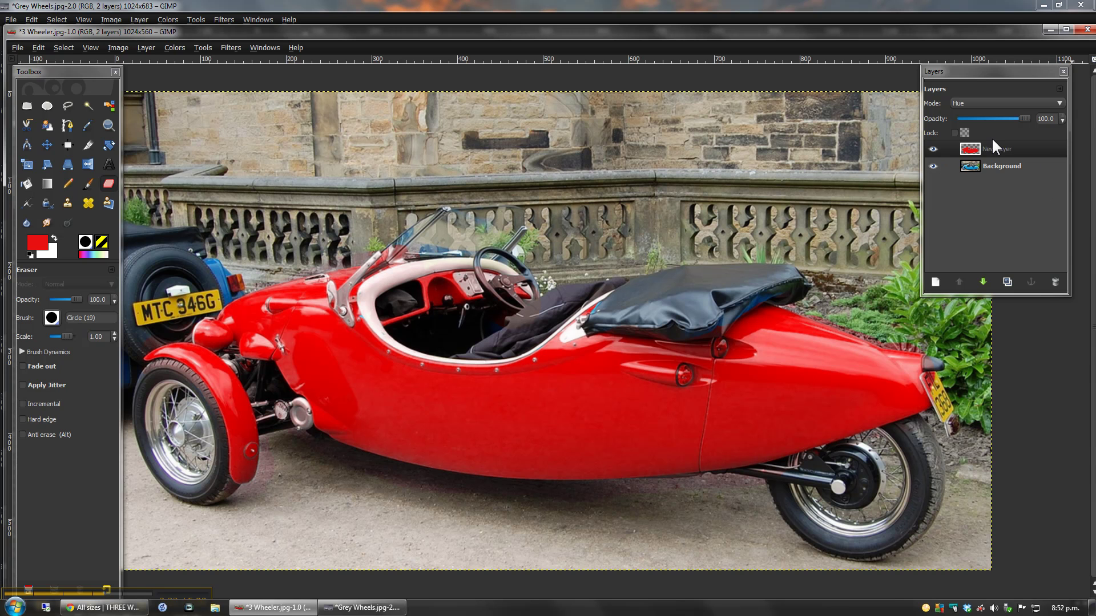
left_click(932, 166)
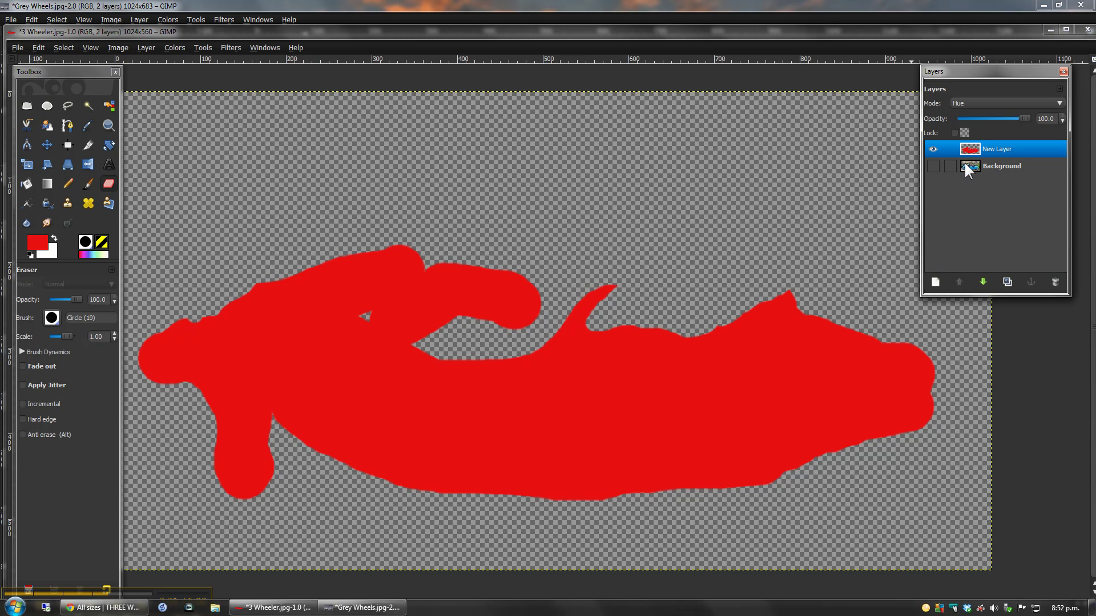
Select the red paint with Alpha to Selection and show the Background photo again
right_click(1005, 149)
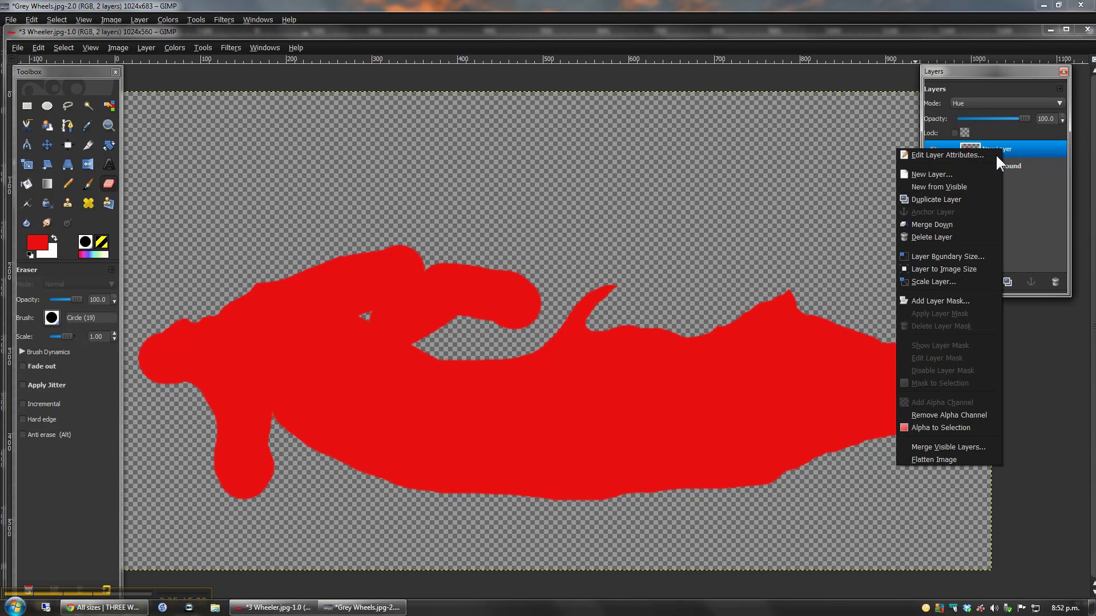
left_click(939, 428)
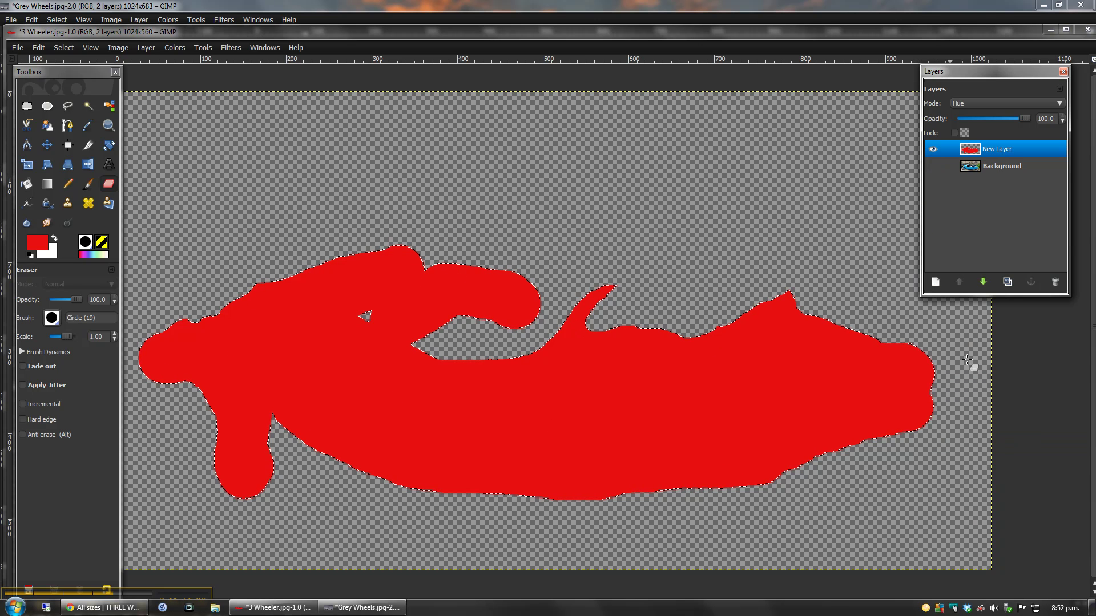
left_click(933, 166)
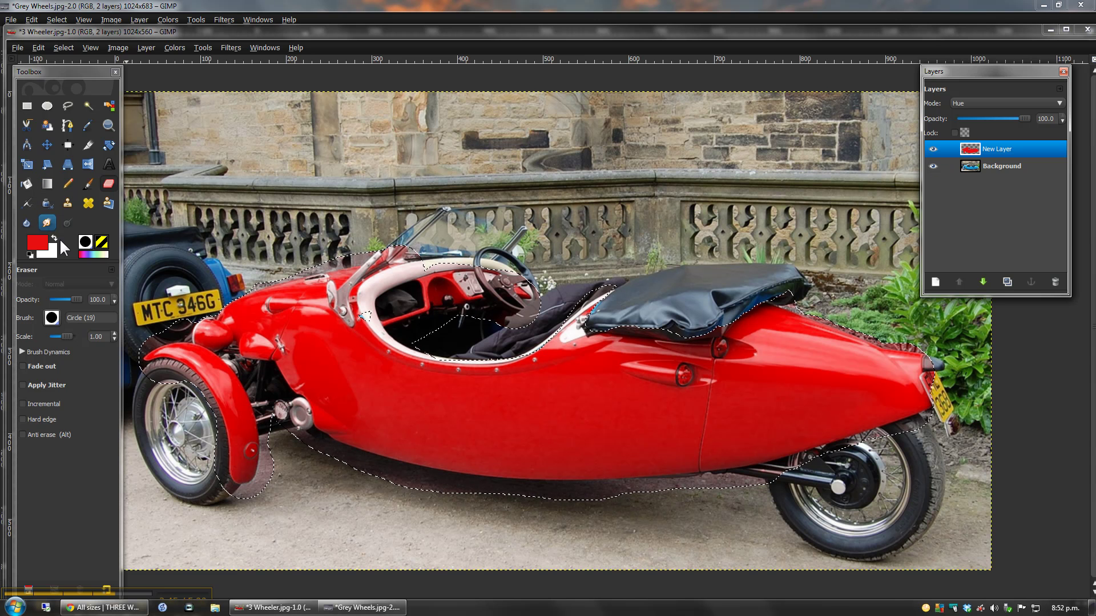
Bucket-fill the selected car body with yellow
left_click(26, 183)
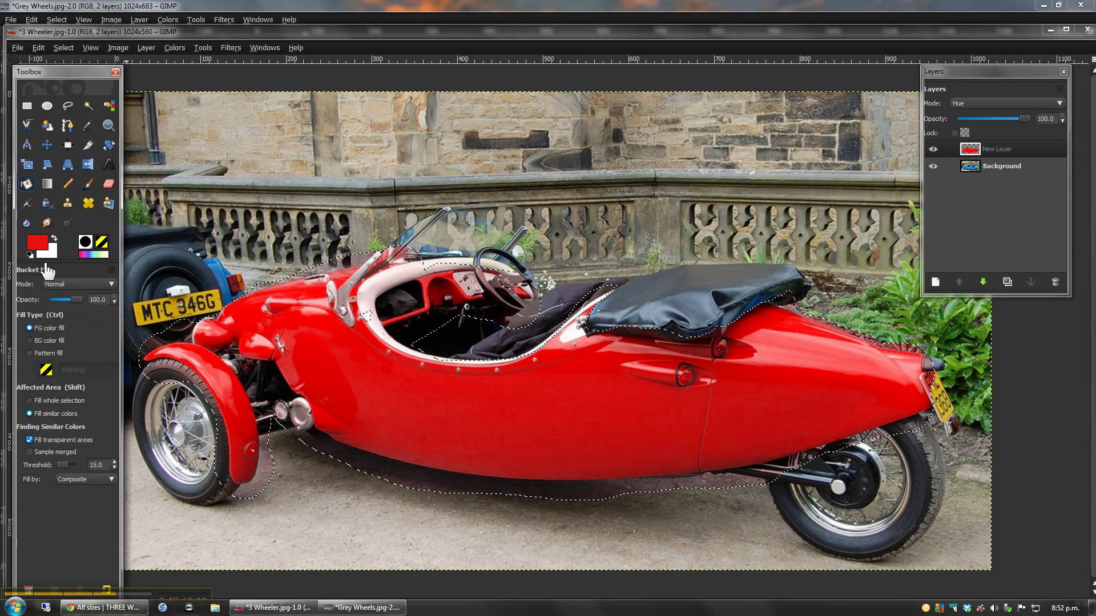
left_click(38, 245)
left_click(327, 256)
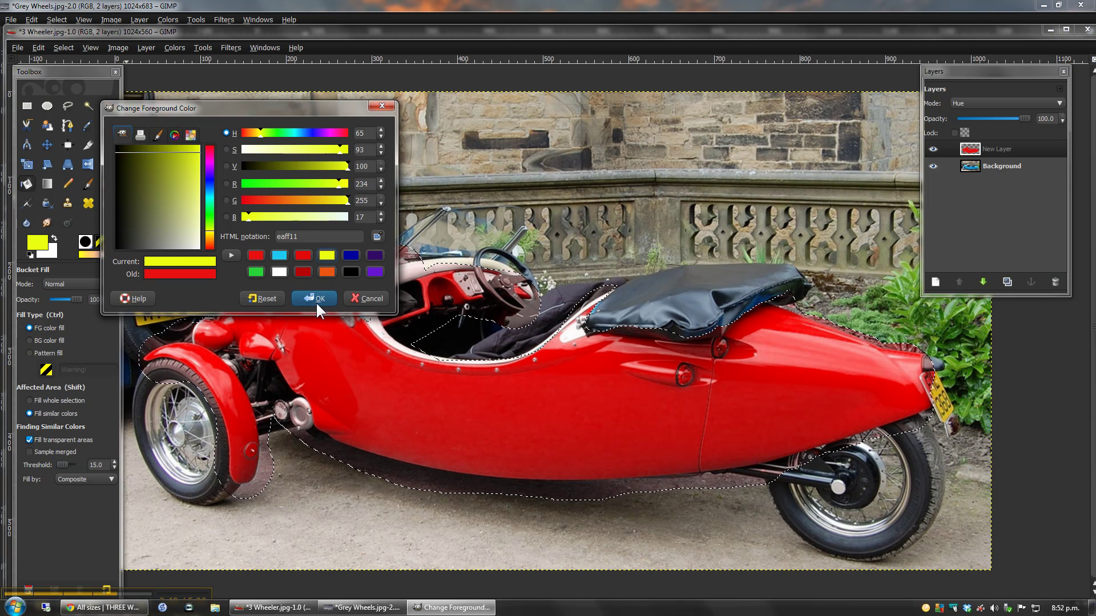
left_click(315, 299)
left_click(674, 344)
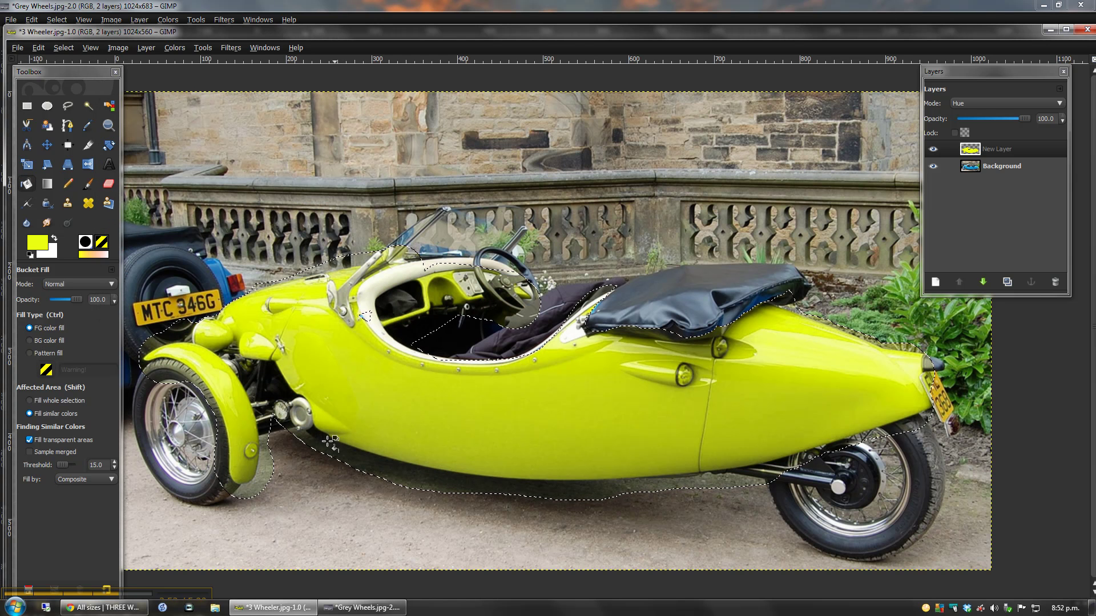
Re-fill the car body with purple 6616d2
left_click(37, 245)
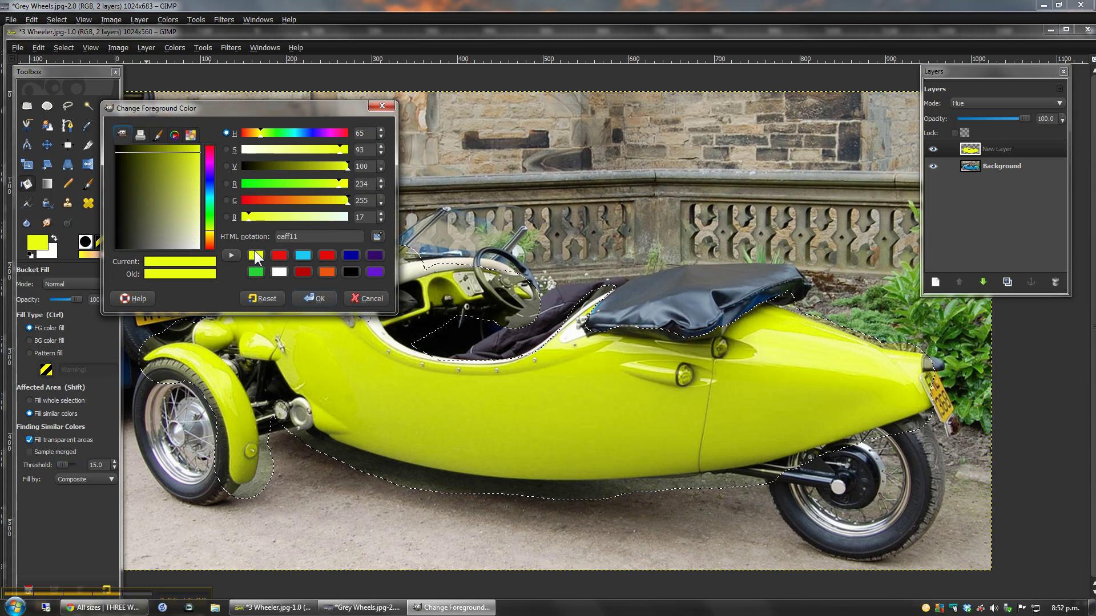
left_click(372, 272)
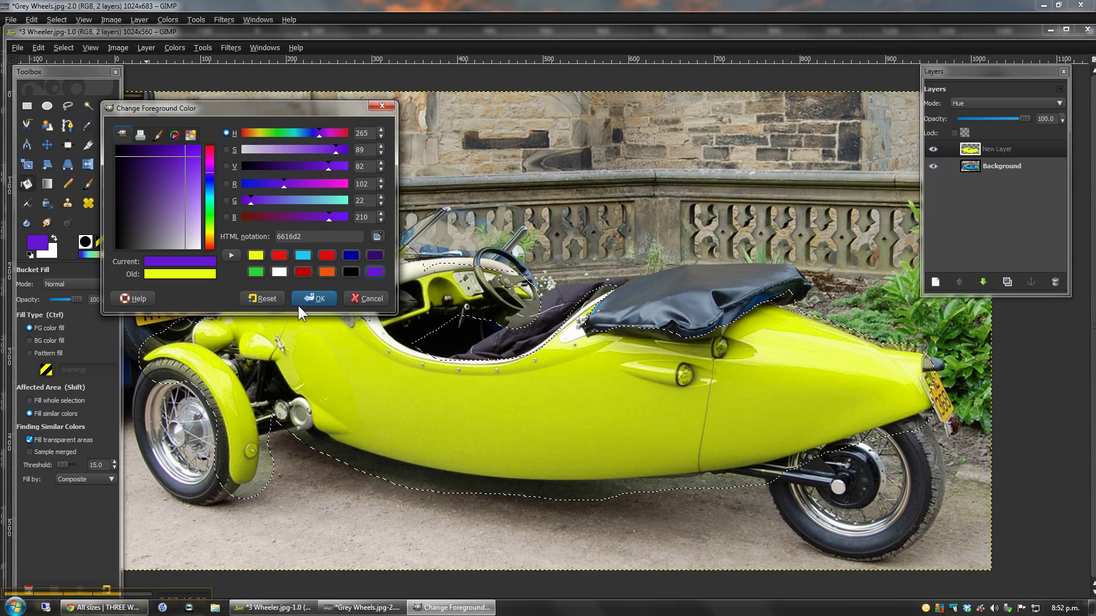
left_click(318, 299)
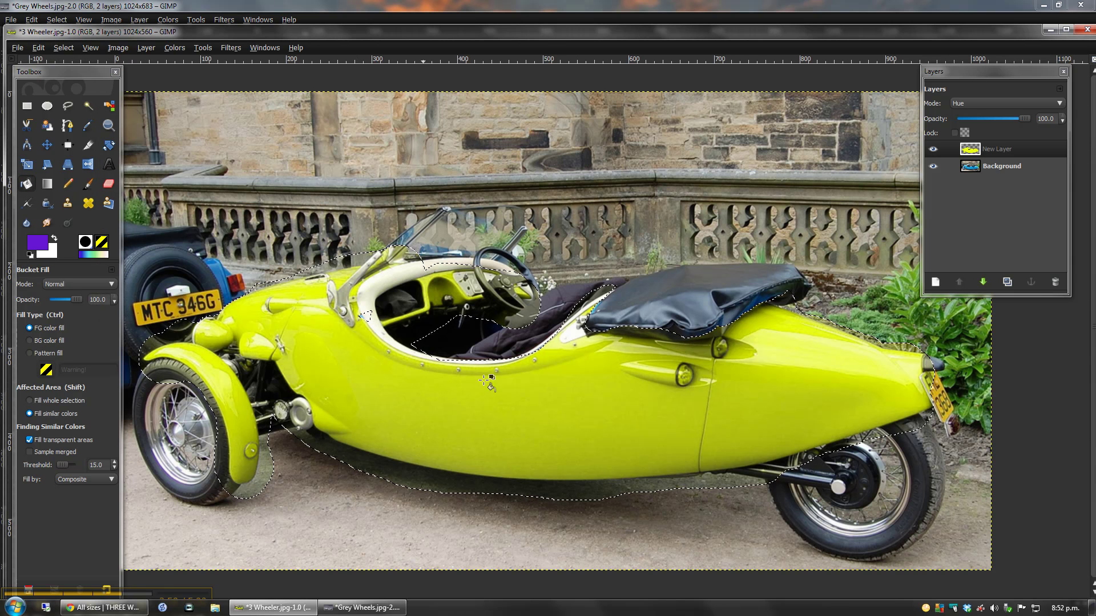
left_click(629, 394)
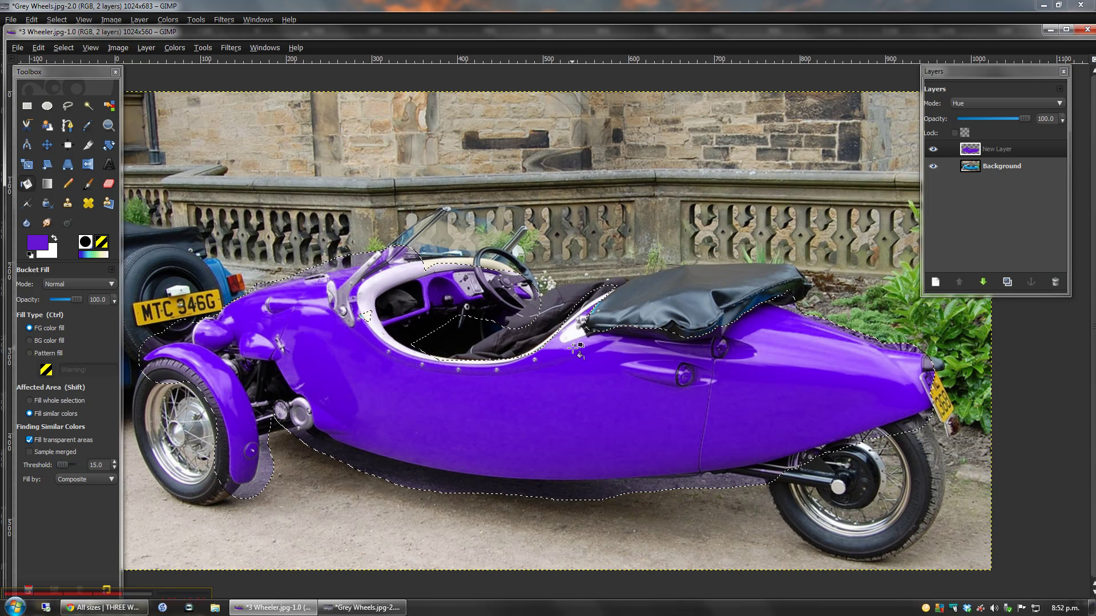
Clear the selection with Select > None and reset the view to actual size
left_click(70, 48)
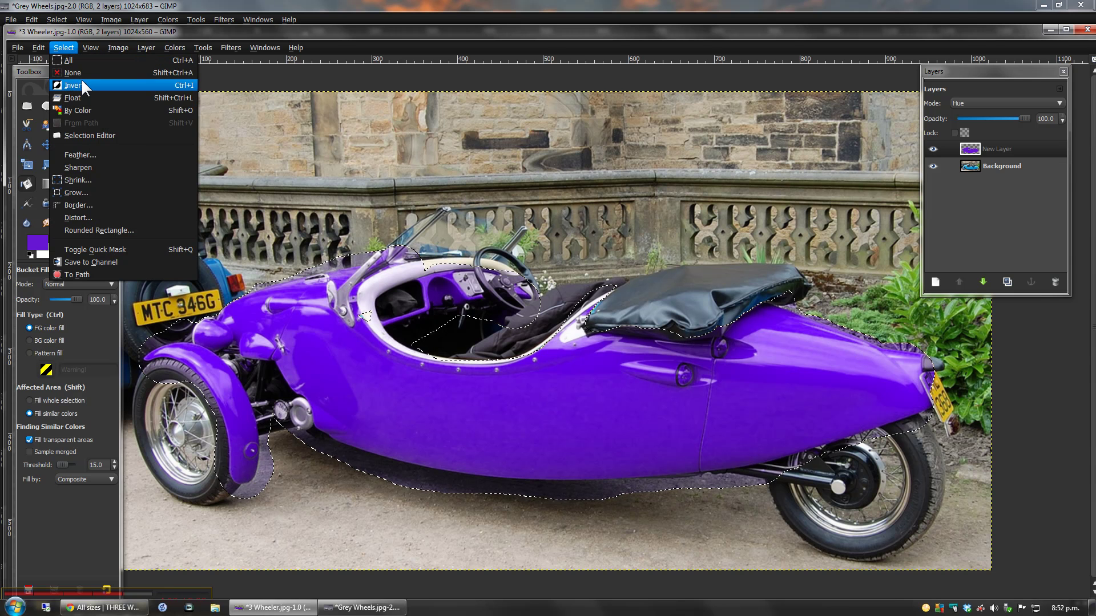
left_click(81, 73)
key("minus")
key("minus")
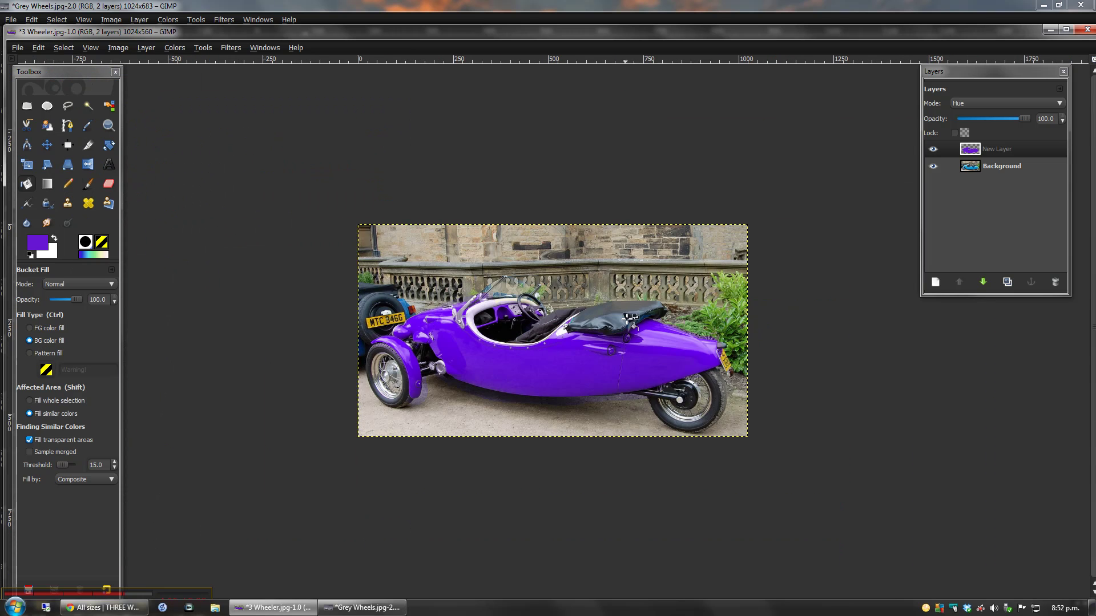
key("1")
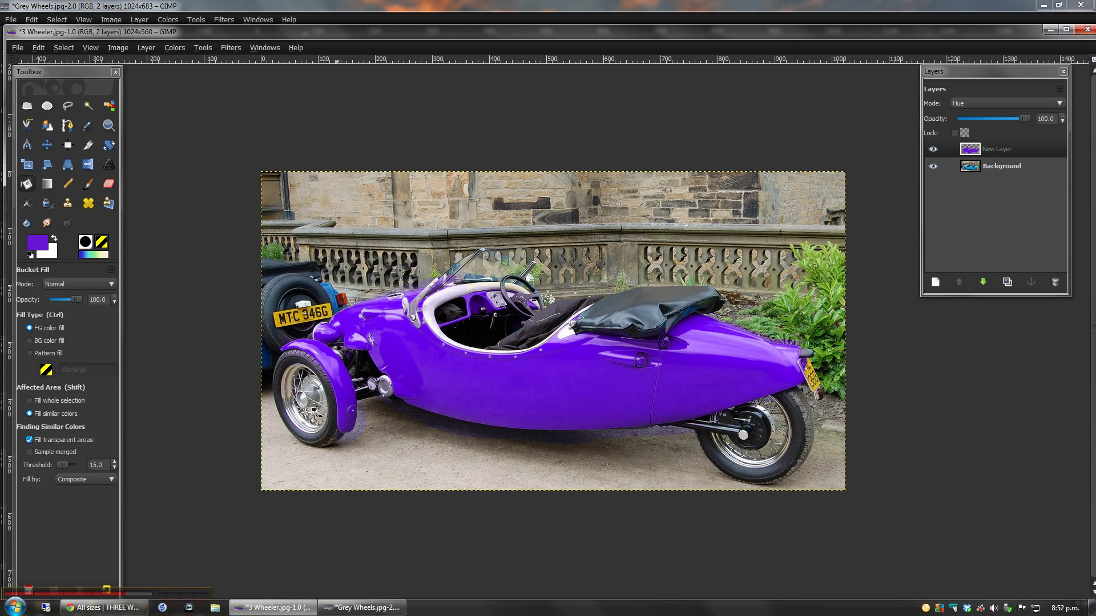
left_click(366, 608)
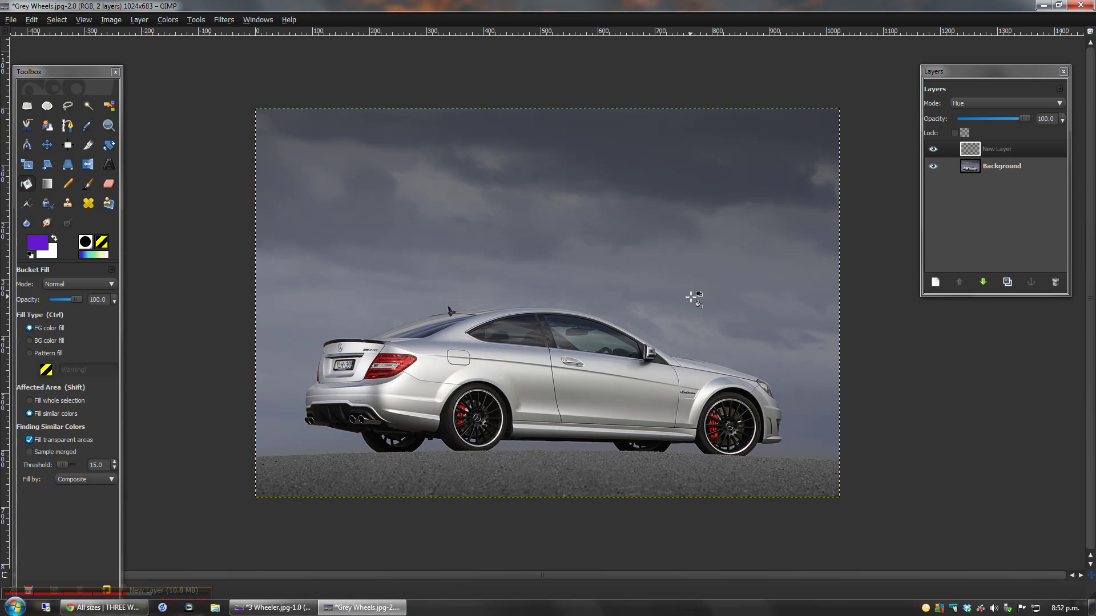
Select the Mercedes image's New Layer and choose the Blend gradient tool
left_click(714, 368)
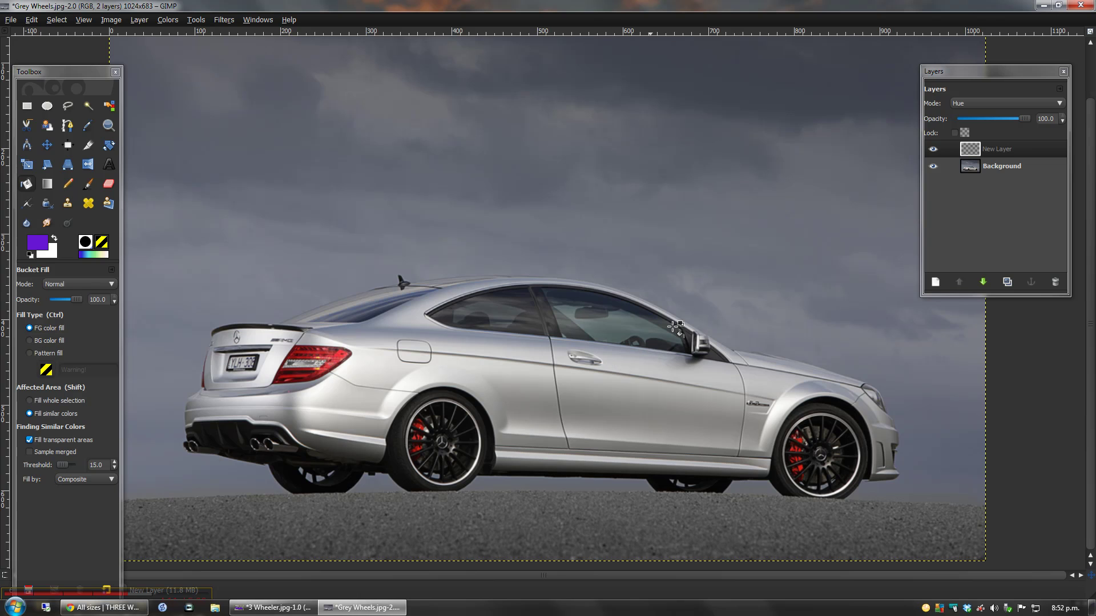
left_click(710, 318, "ctrl")
left_click(1021, 147)
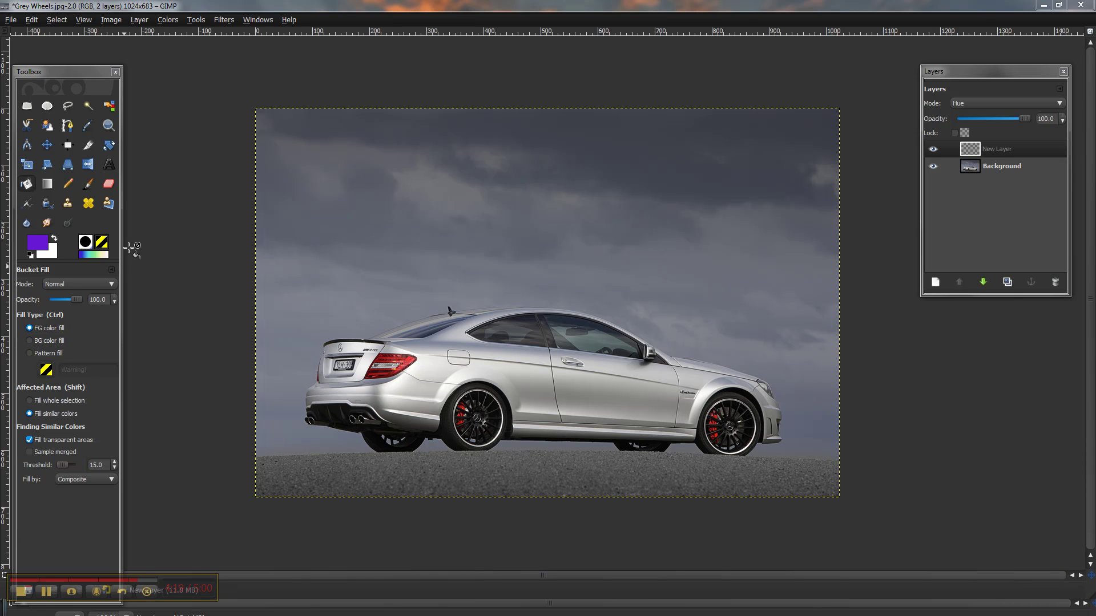
left_click(46, 187)
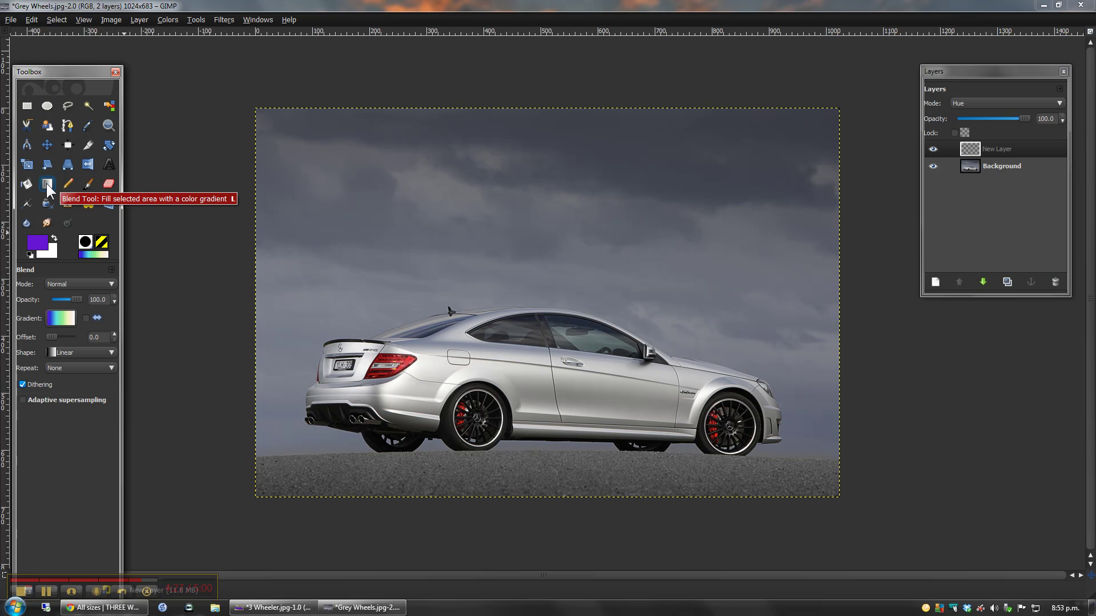
Draw a left-to-right purple-to-cream gradient on New Layer, toggling Background off and on to check
left_click_drag(247, 285, 848, 295)
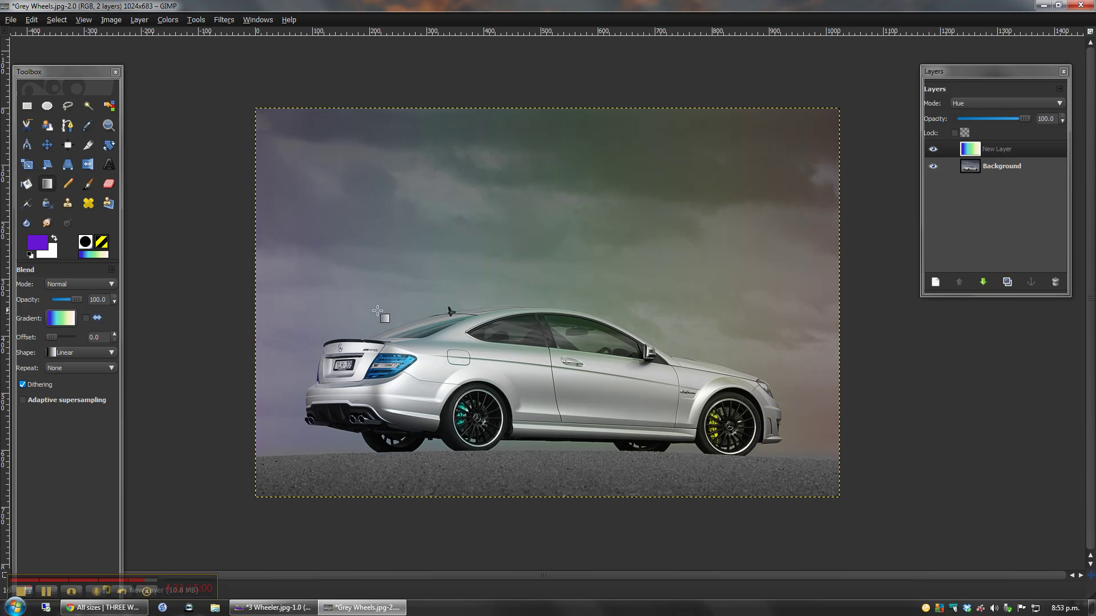
left_click(934, 166)
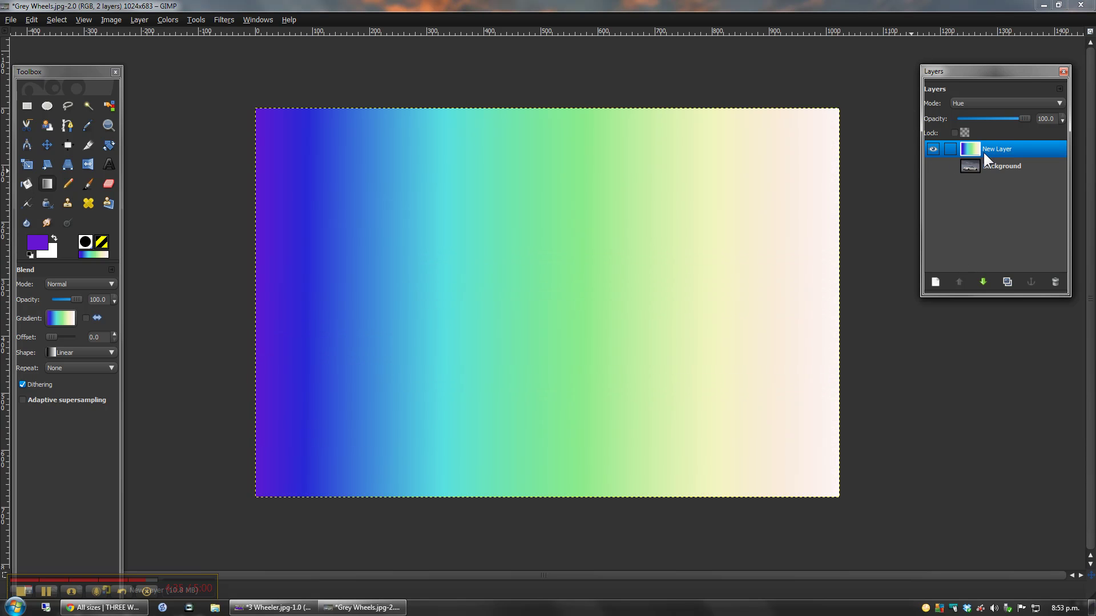
left_click(932, 165)
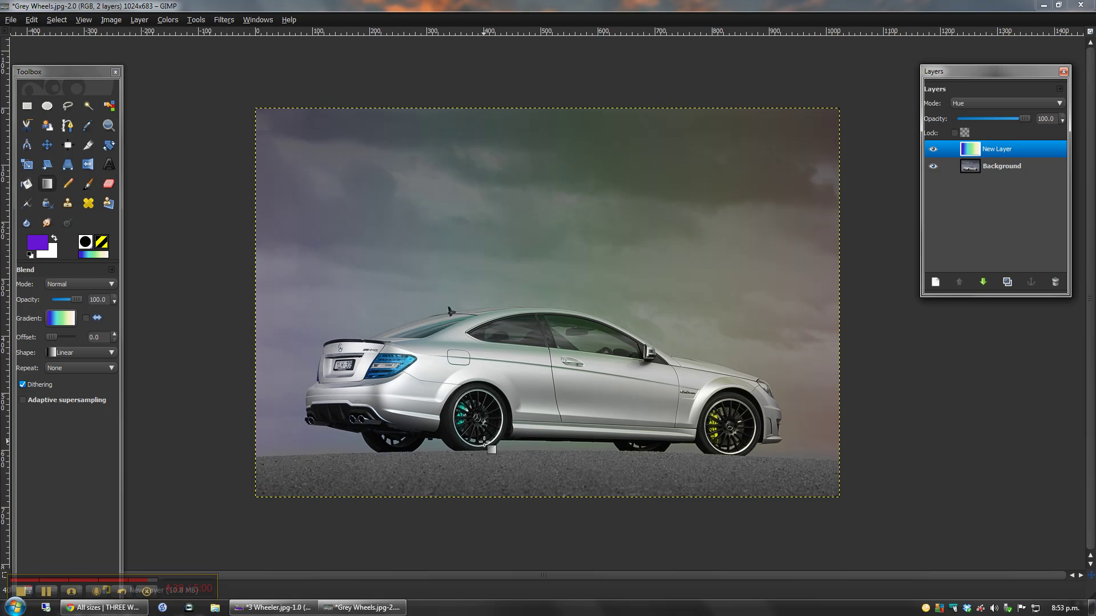
scroll(488, 442, "up", 2)
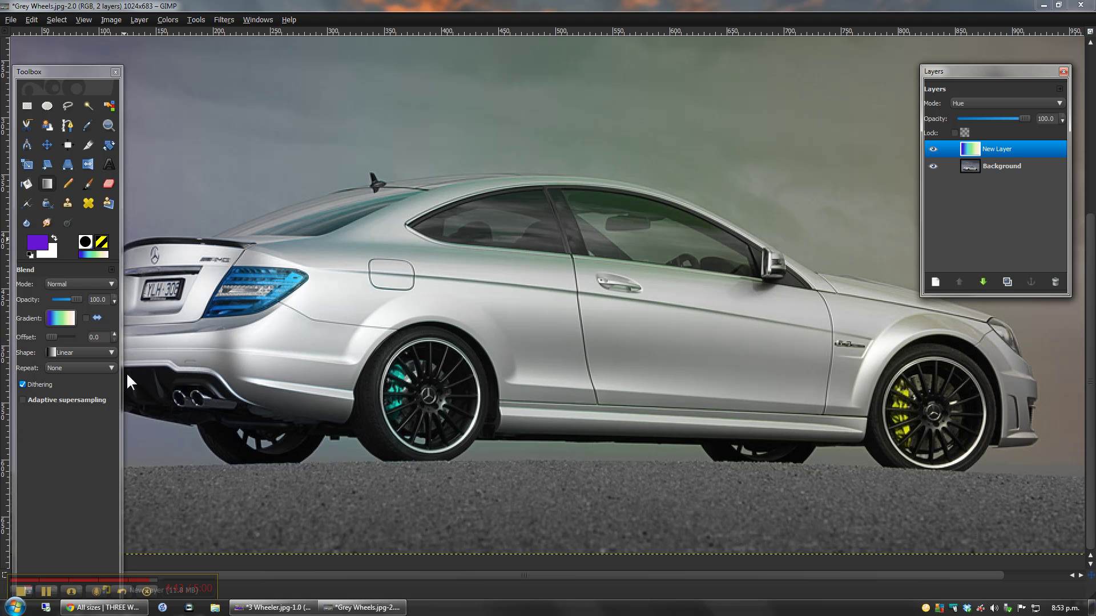
scroll(673, 356, "down", 2)
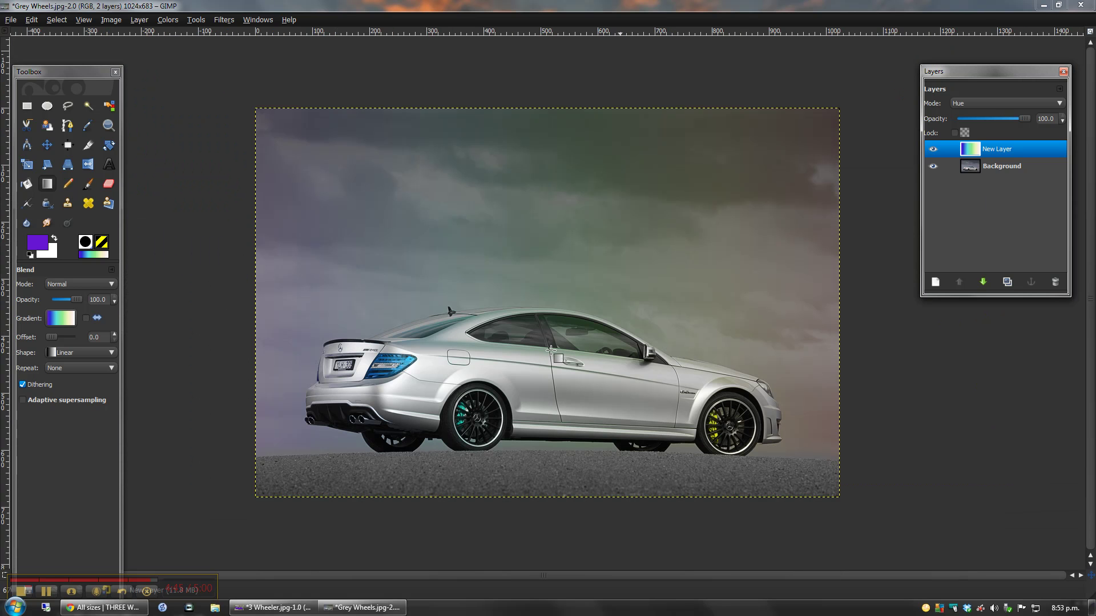
Set the background colour to yellow, redraw the purple-to-yellow gradient, then return to the three-wheeler
left_click(53, 254)
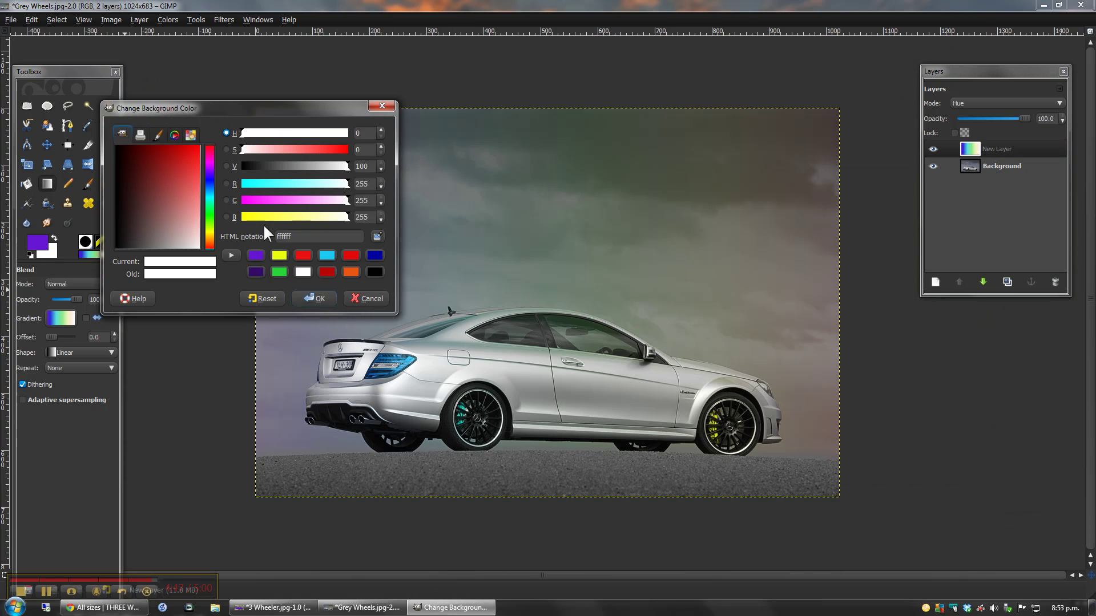
left_click(252, 217)
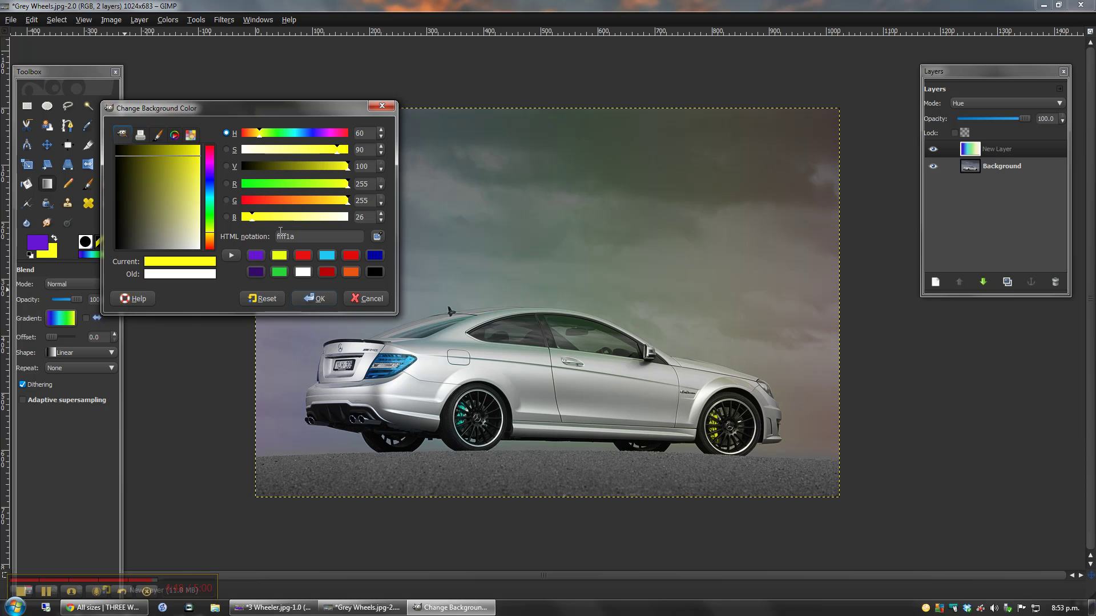
left_click(314, 298)
left_click_drag(308, 290, 861, 290)
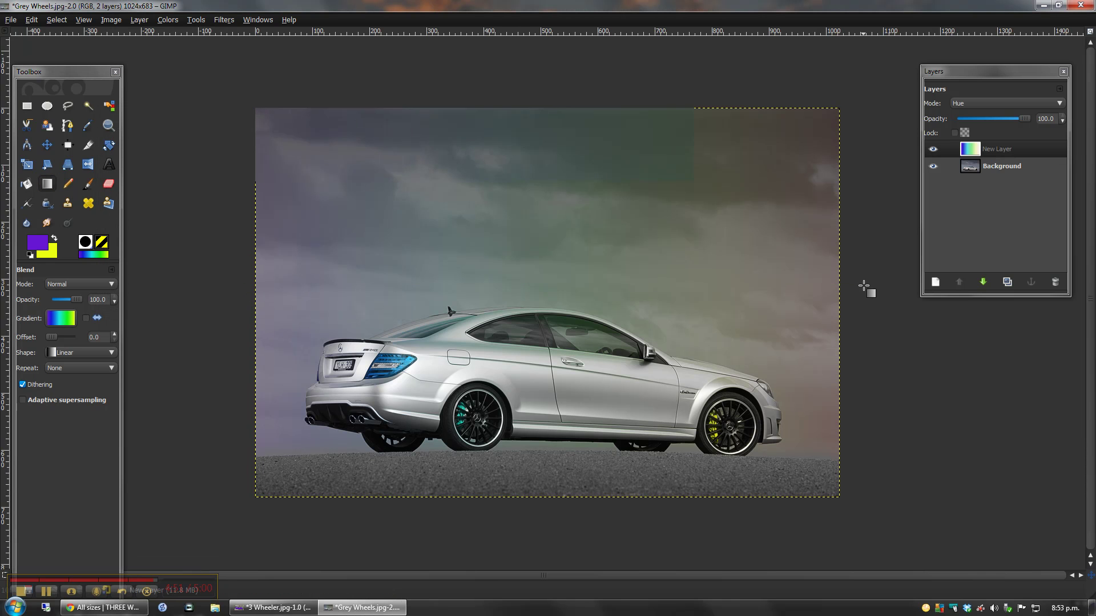
key("minus")
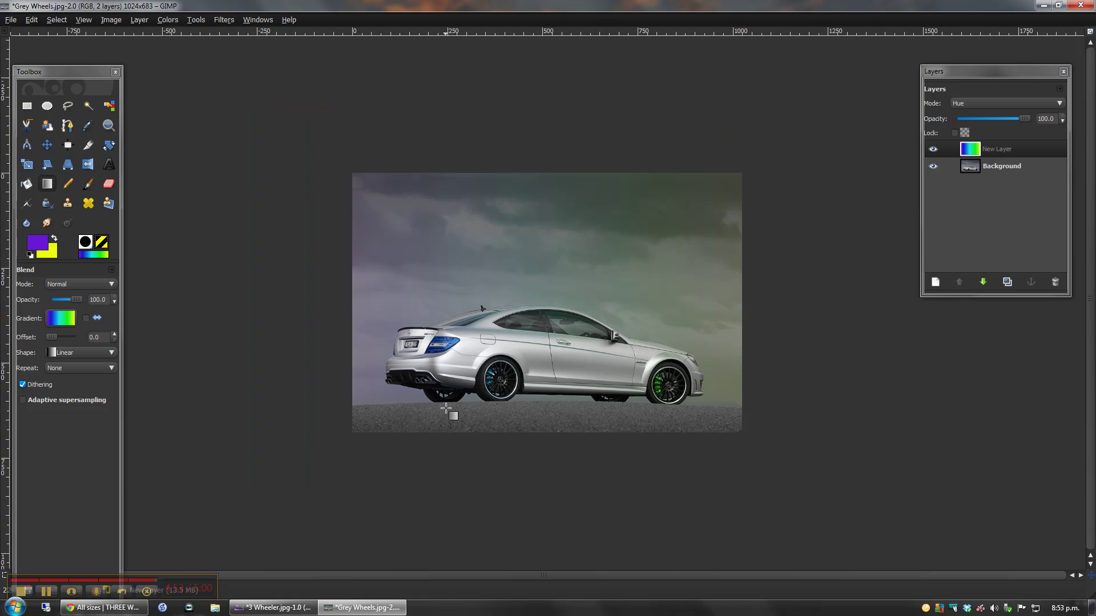
left_click(274, 608)
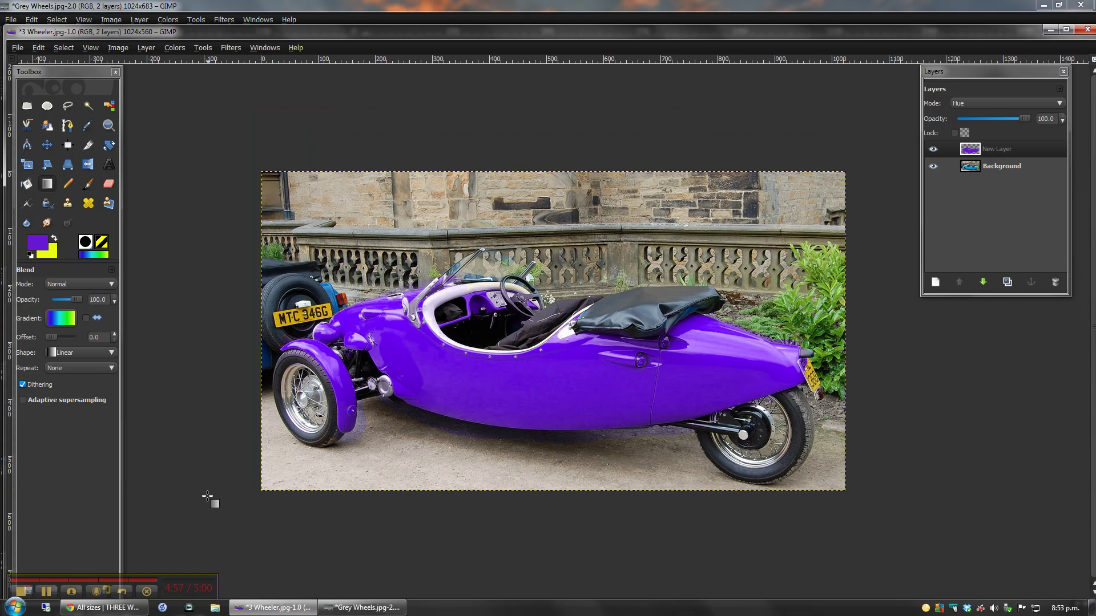